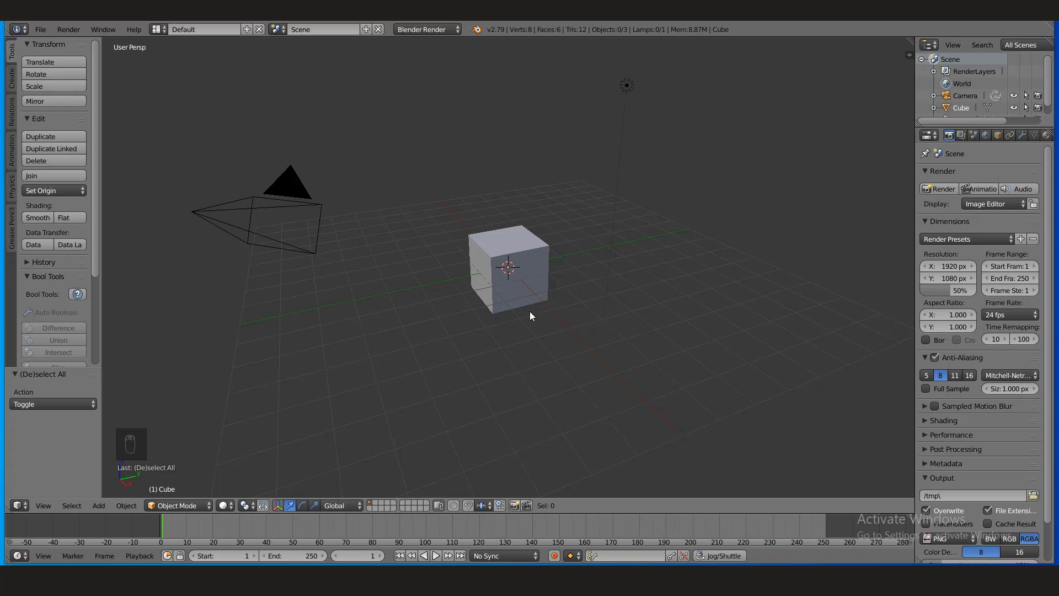
# Delete the default cube from the scene
pyautogui.rightClick(544, 244)
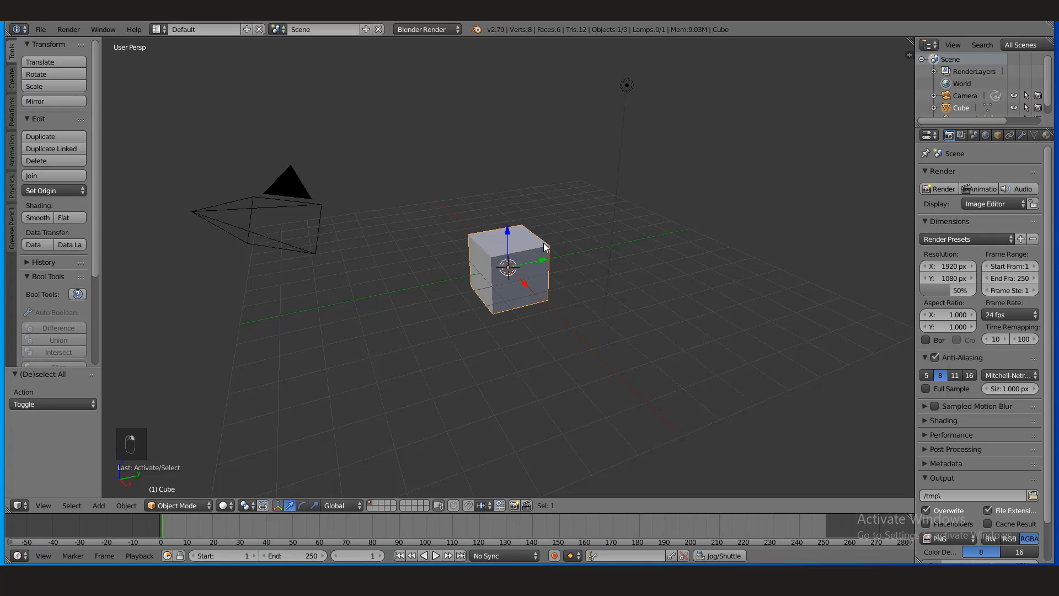
pyautogui.press('x')
pyautogui.click(529, 266)
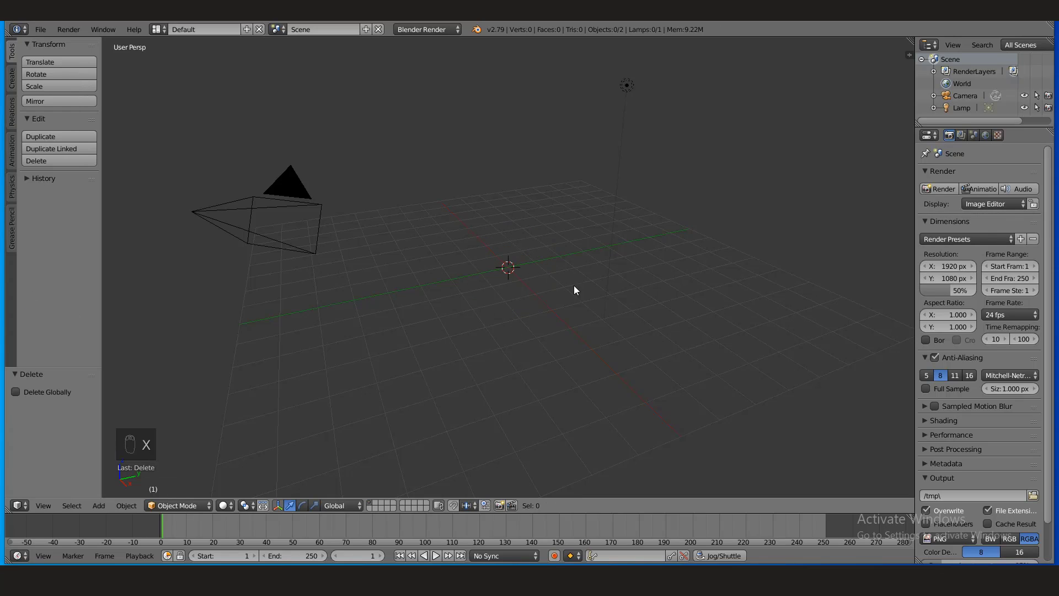
# Append the Cube object from RubicCube.blend in the Append folder
pyautogui.click(44, 31)
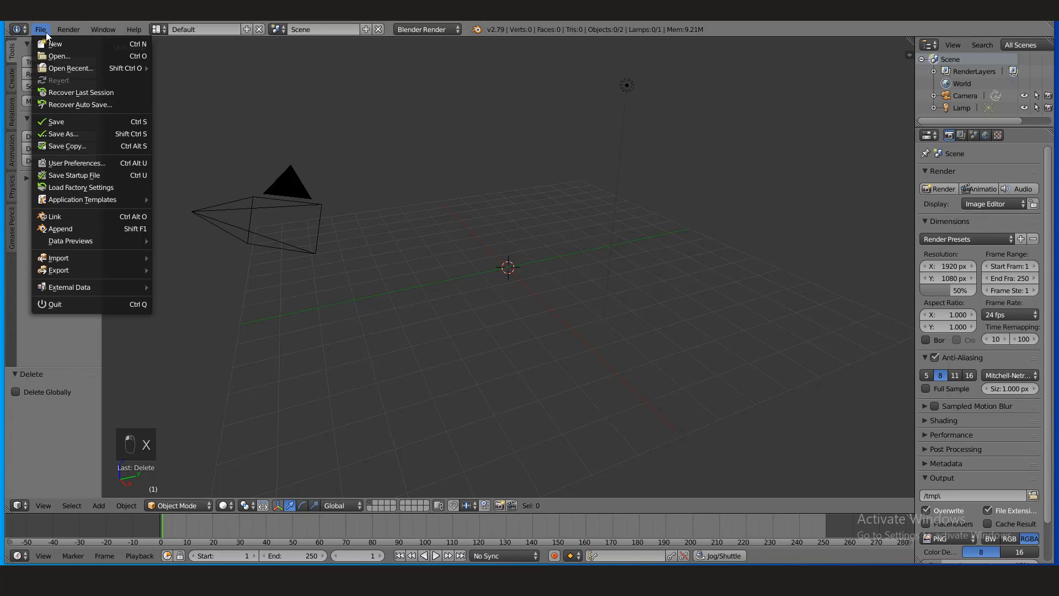
pyautogui.click(83, 217)
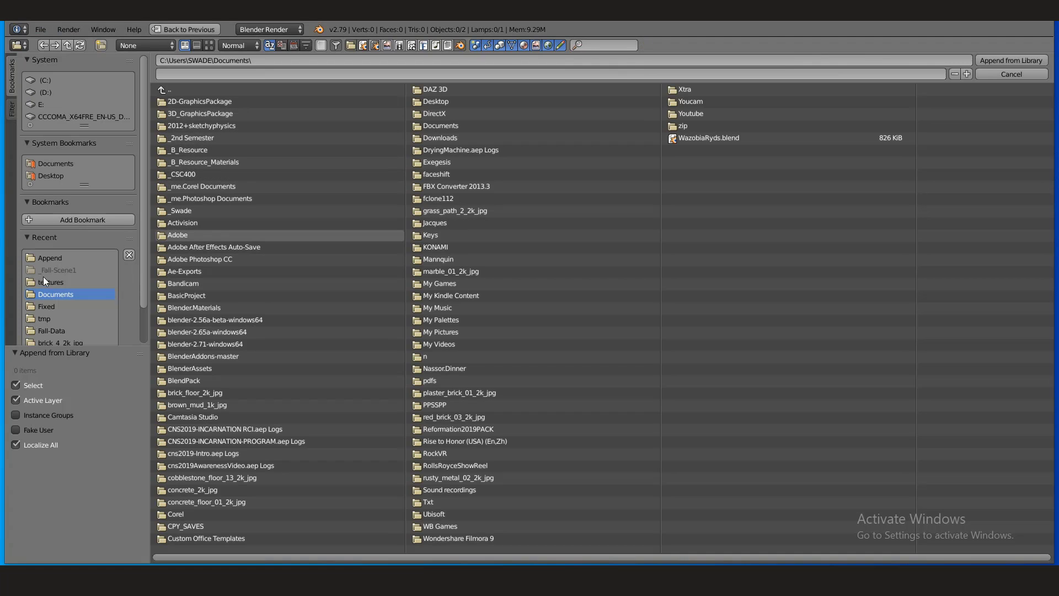
pyautogui.click(55, 259)
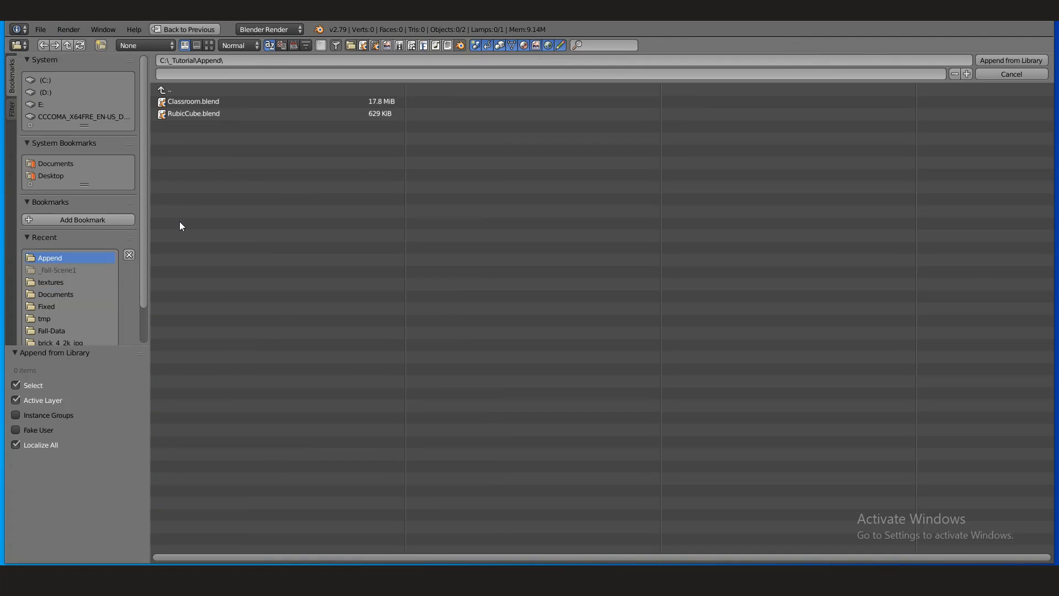
pyautogui.click(210, 114)
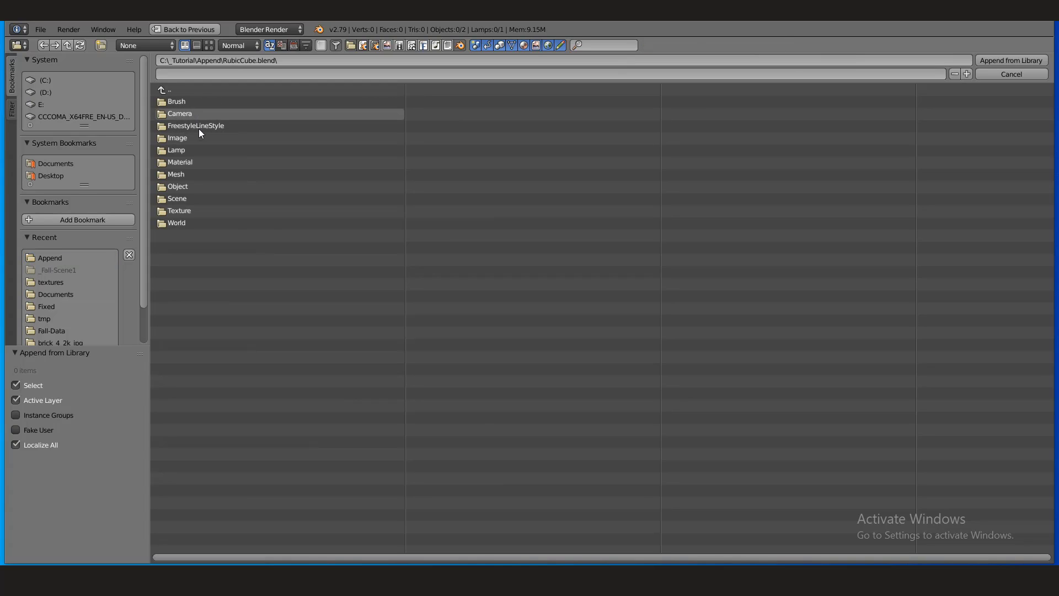
pyautogui.click(190, 187)
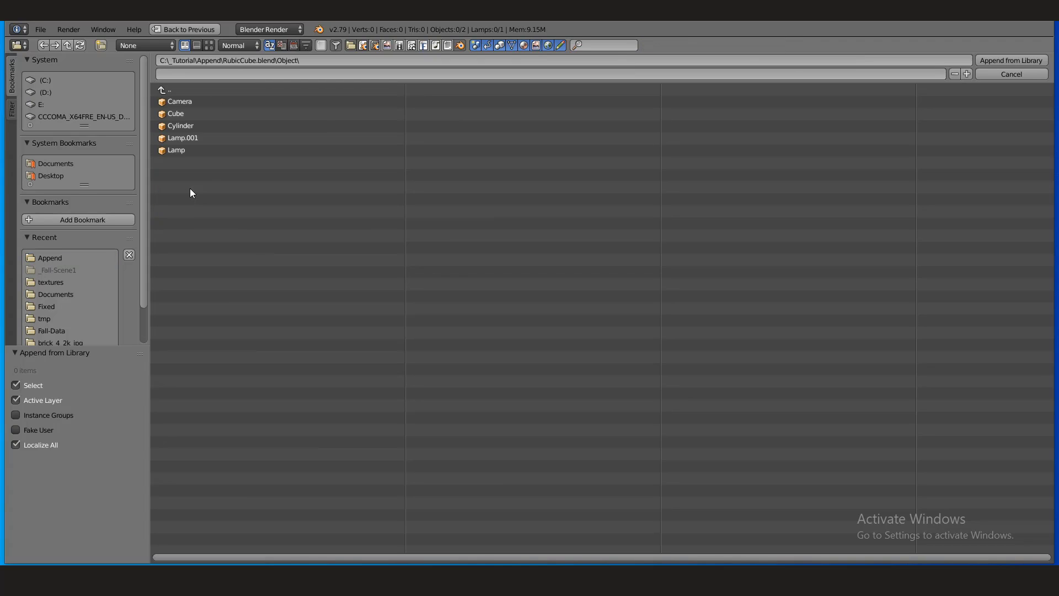
pyautogui.doubleClick(188, 115)
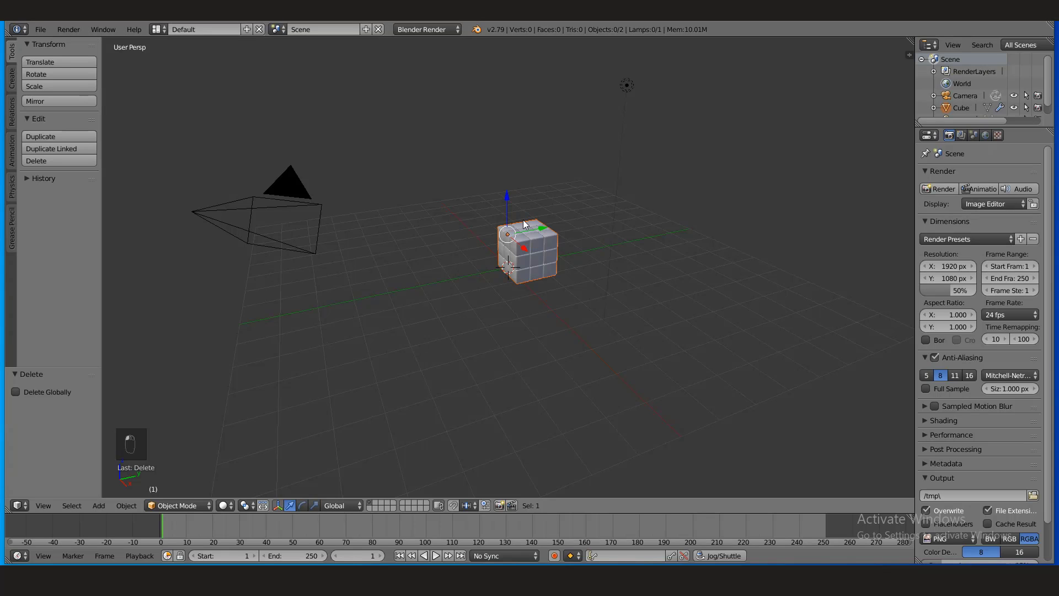
# Scale the appended Rubik's cube up uniformly to about 1.54 times its size
pyautogui.scroll(2, 545, 273)
pyautogui.keyDown('shift'); pyautogui.moveTo(651, 293); pyautogui.dragTo(594, 336, button='middle'); pyautogui.keyUp('shift')
pyautogui.press('s')
pyautogui.click(597, 300)
pyautogui.press('g')
pyautogui.rightClick(618, 281)
pyautogui.press('g')
pyautogui.rightClick(676, 281)
pyautogui.scroll(-1, 637, 289)
pyautogui.press('g')
pyautogui.rightClick(541, 297)
pyautogui.press('s')
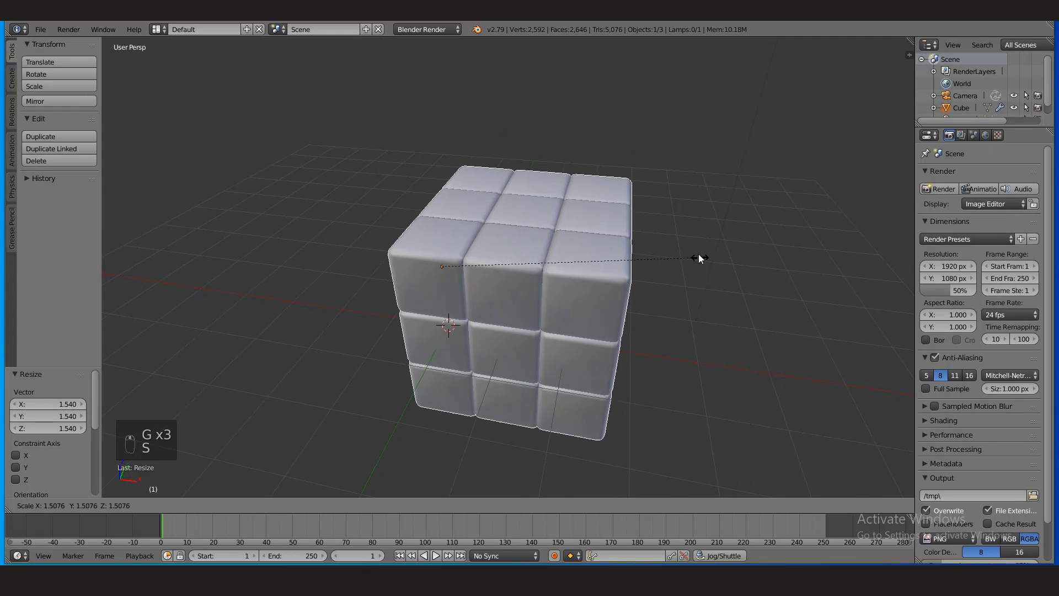
pyautogui.rightClick(698, 254)
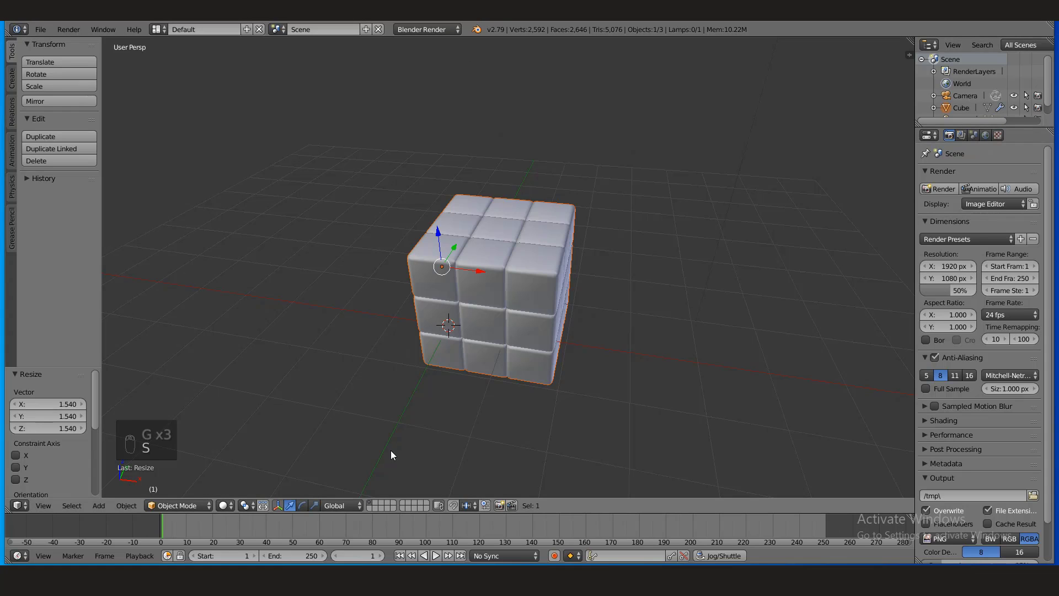
# Show the viewport in Material shading and switch the render engine to Cycles Render
pyautogui.click(227, 506)
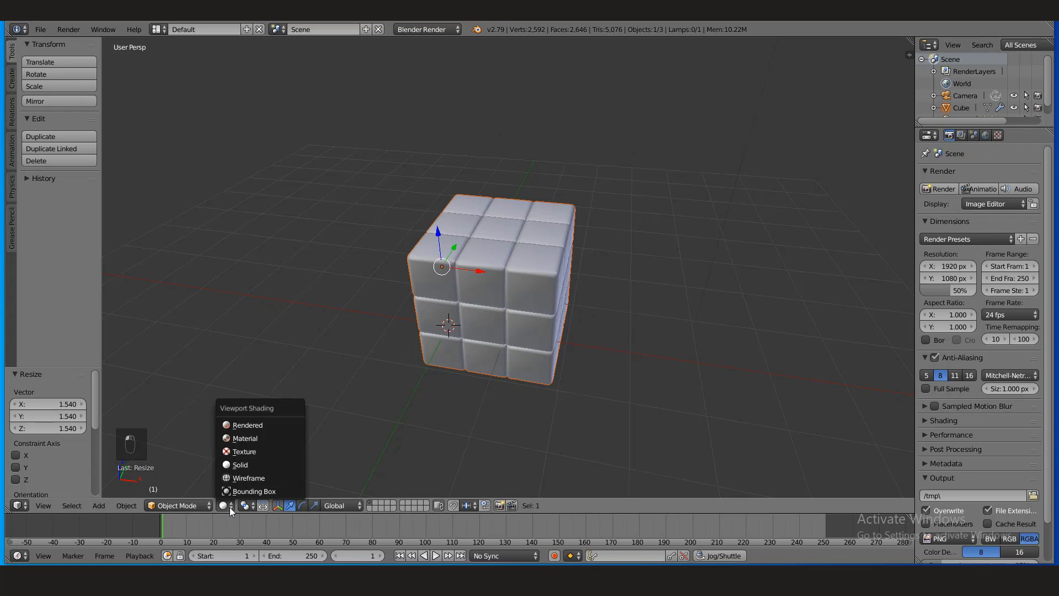
pyautogui.click(261, 437)
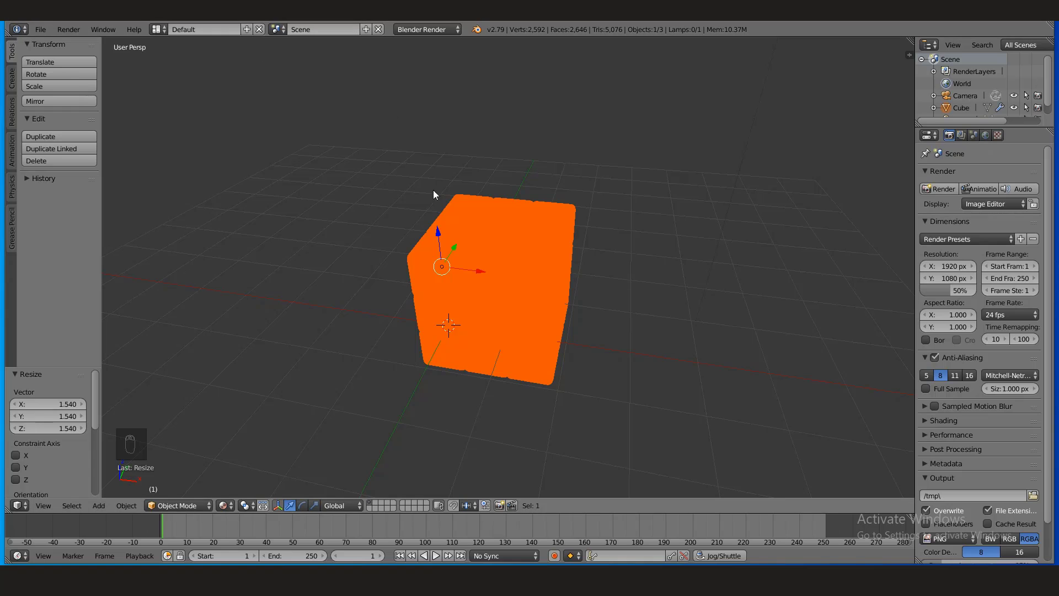
pyautogui.moveTo(559, 203); pyautogui.dragTo(491, 182, button='middle')
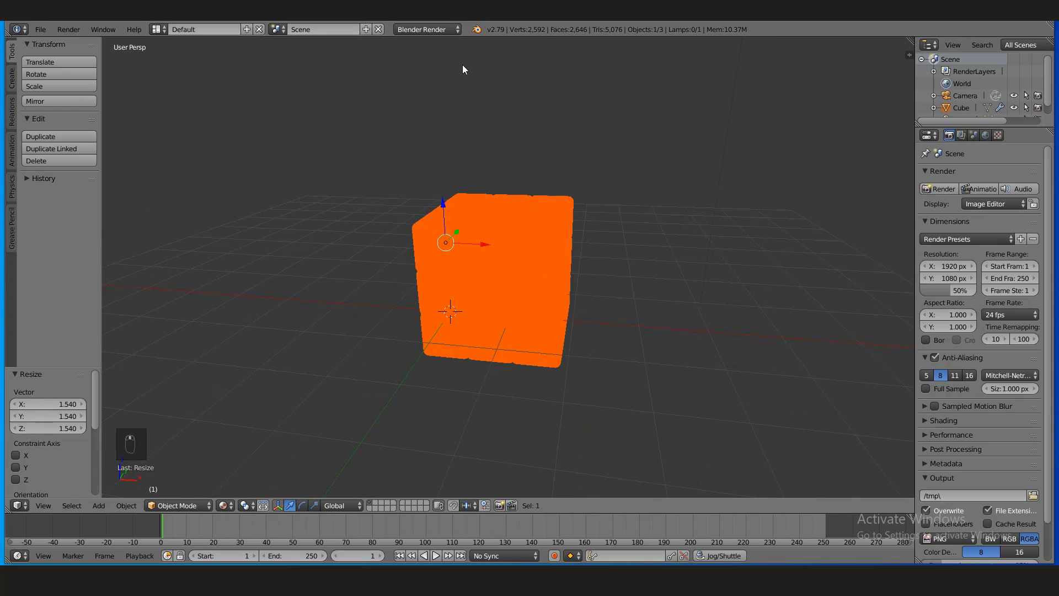
pyautogui.click(447, 29)
pyautogui.click(445, 70)
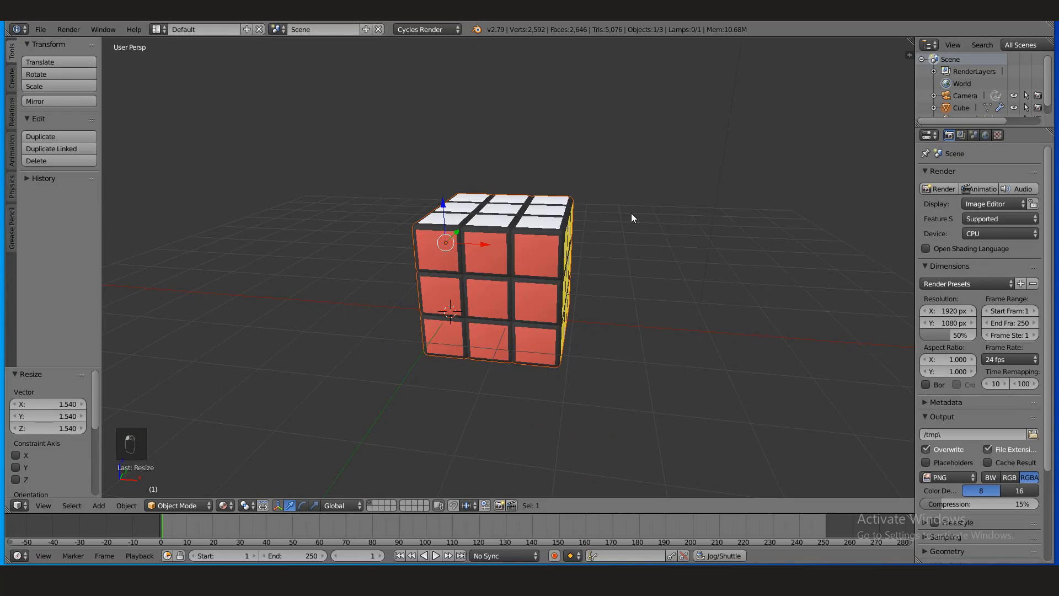
# Select the Rubik's cube and make Material.002 its active material slot
pyautogui.moveTo(631, 213); pyautogui.dragTo(570, 261, button='middle')
pyautogui.rightClick(558, 214)
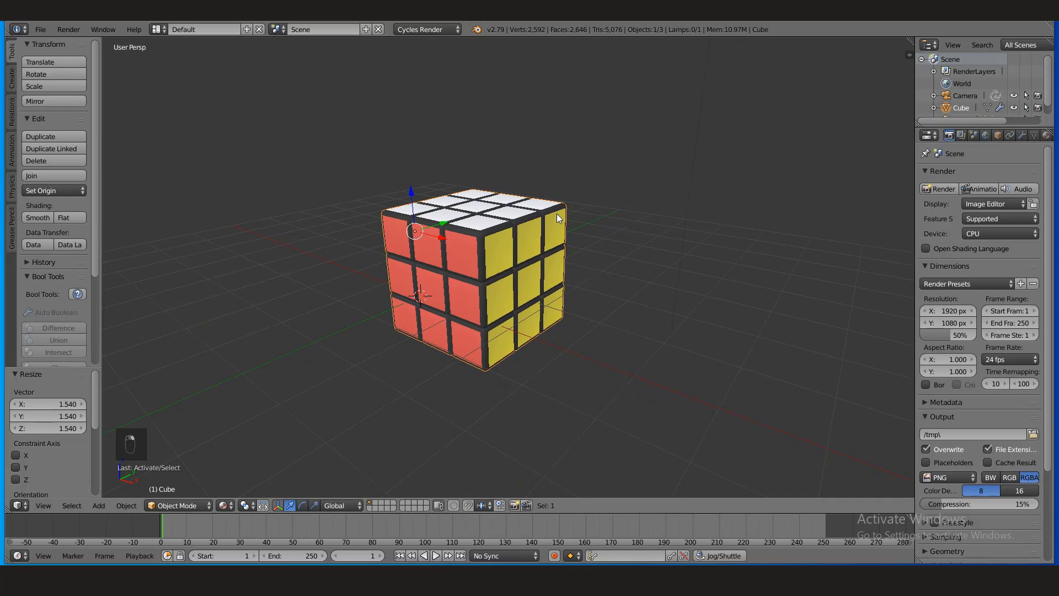
pyautogui.click(1047, 135)
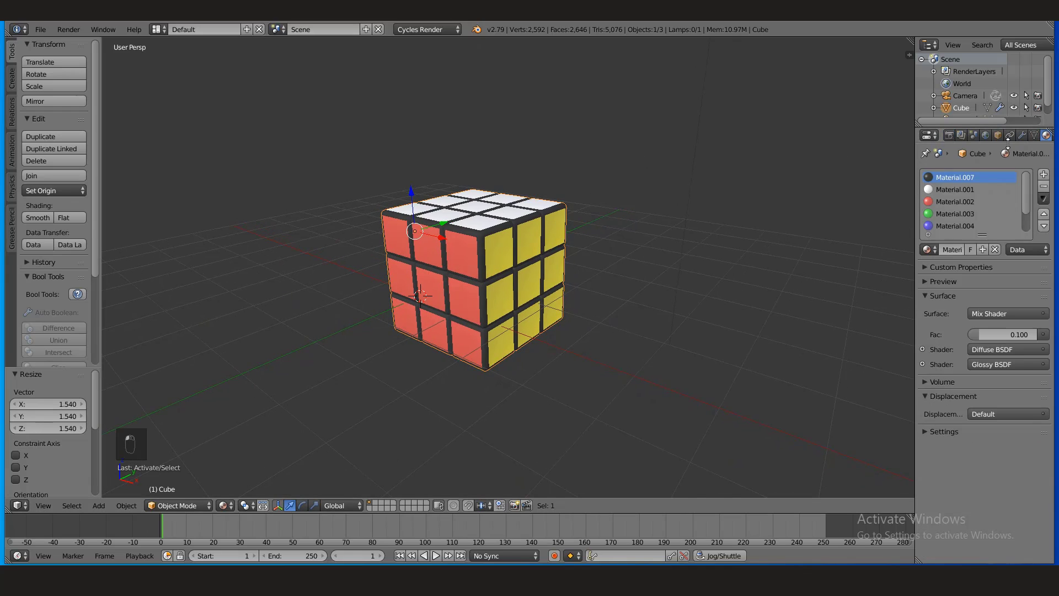
pyautogui.click(971, 213)
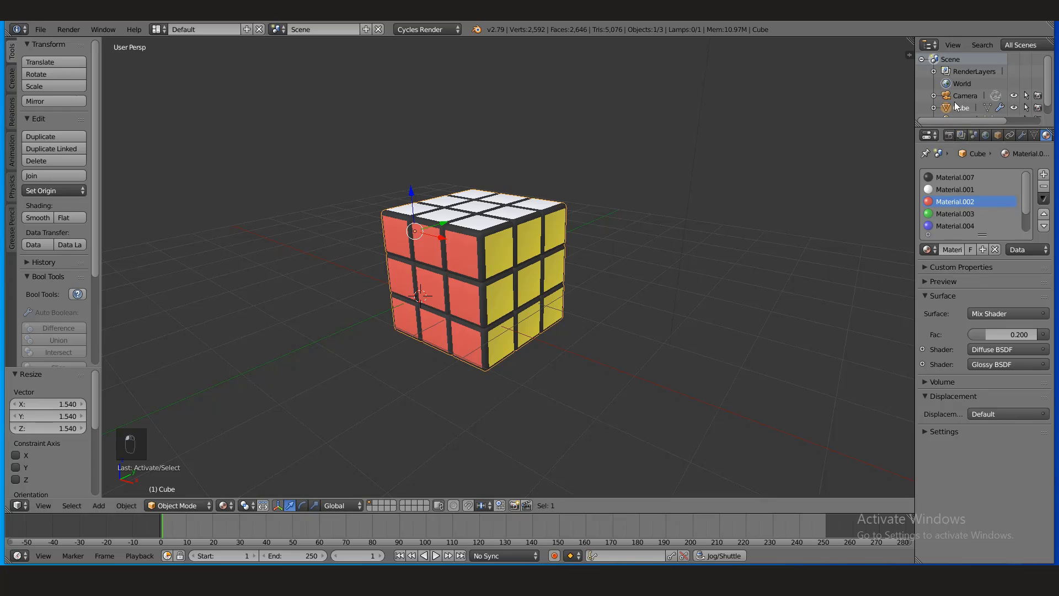
# Split the 3D view and make the new area a Node Editor with its properties sidebar hidden
pyautogui.moveTo(908, 43); pyautogui.dragTo(648, 512)
pyautogui.click(663, 507)
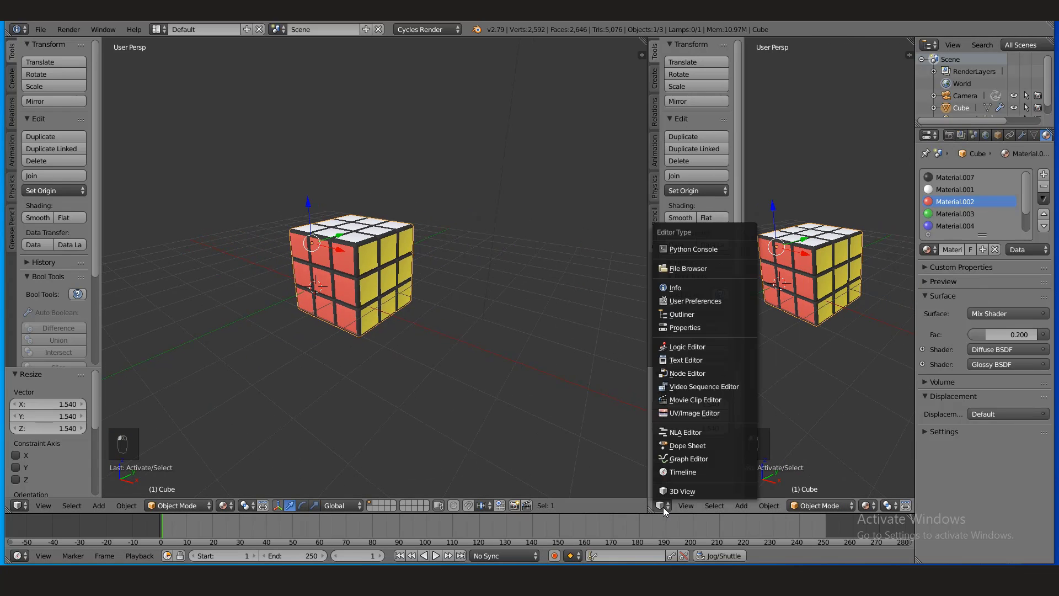
pyautogui.click(687, 373)
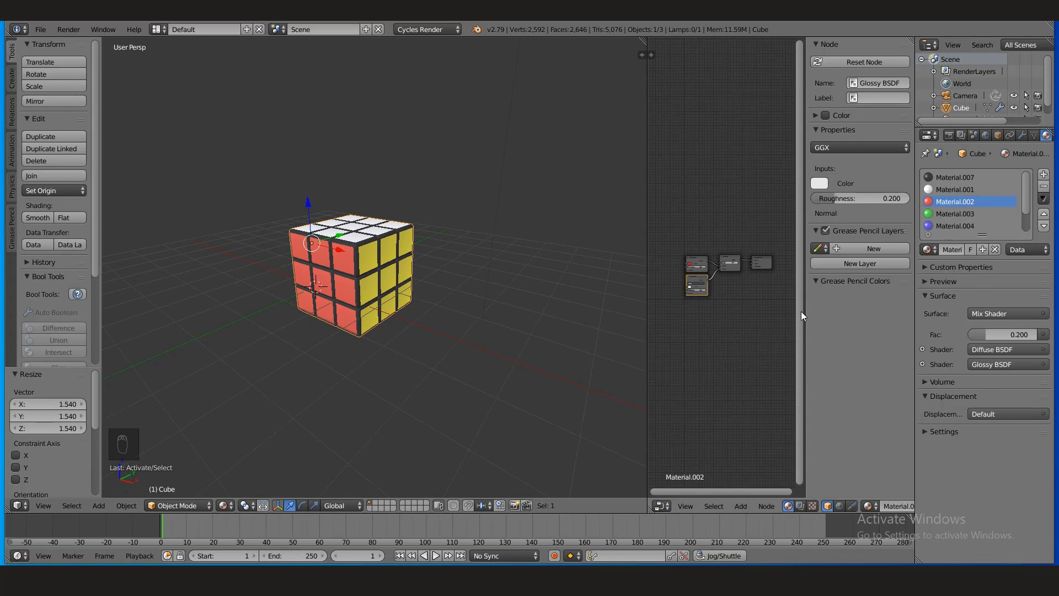
pyautogui.press('n')
pyautogui.scroll(3, 733, 256)
# Try a pink diffuse colour on Material.002 and return it to red
pyautogui.click(722, 269)
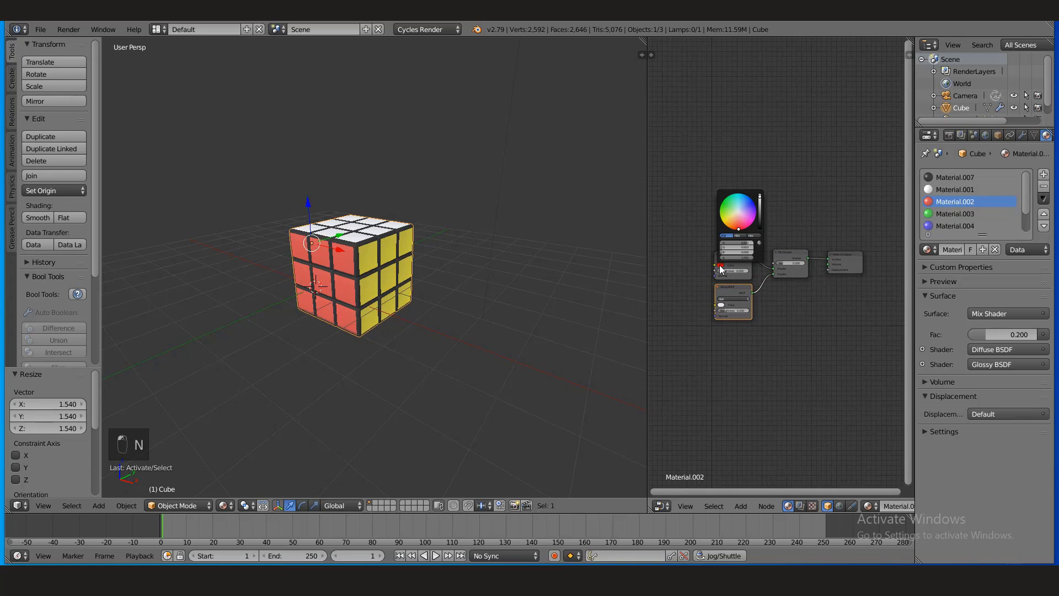
pyautogui.click(744, 219)
pyautogui.moveTo(744, 219); pyautogui.dragTo(748, 222)
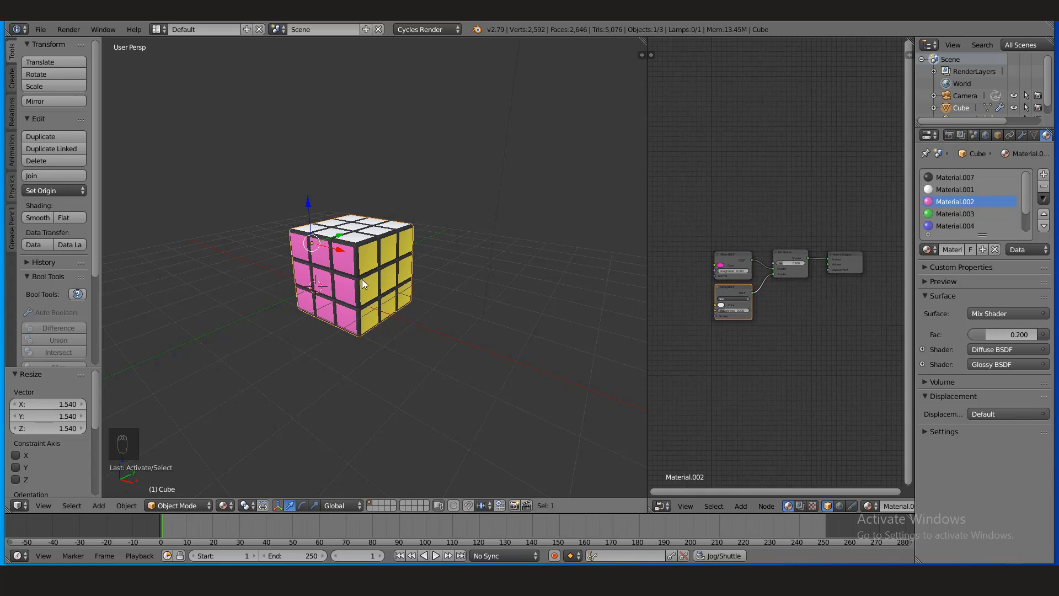
pyautogui.click(721, 266)
pyautogui.click(739, 214)
pyautogui.moveTo(738, 215)
pyautogui.mouseDown()
pyautogui.moveTo(730, 219)
pyautogui.moveTo(746, 207)
pyautogui.moveTo(740, 229)
pyautogui.mouseUp()
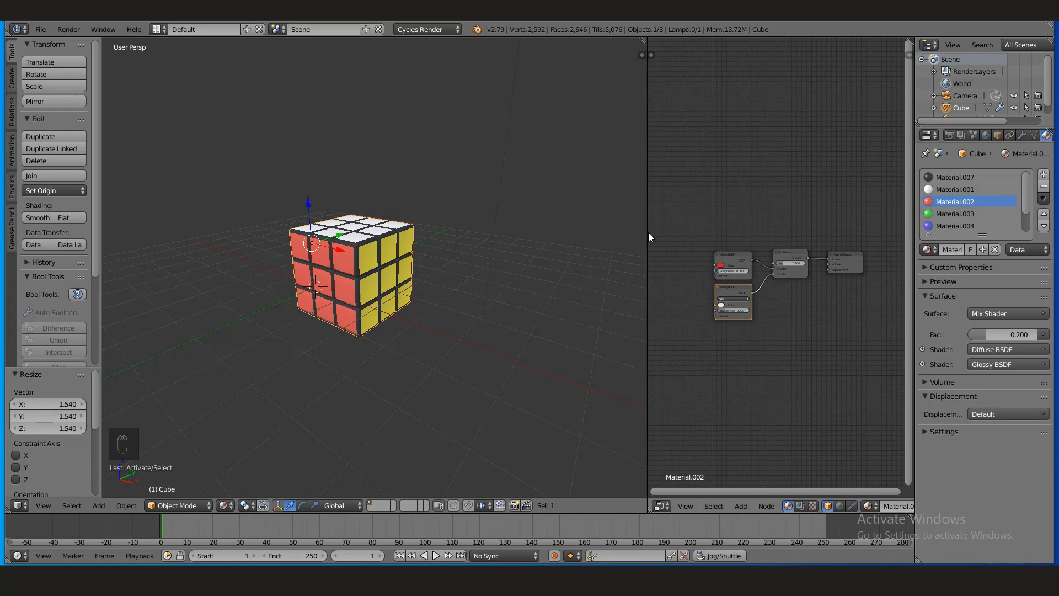
# Narrow the Node Editor area and move the appended Rubik's cube about 4.58 units along X
pyautogui.moveTo(649, 233); pyautogui.dragTo(850, 235)
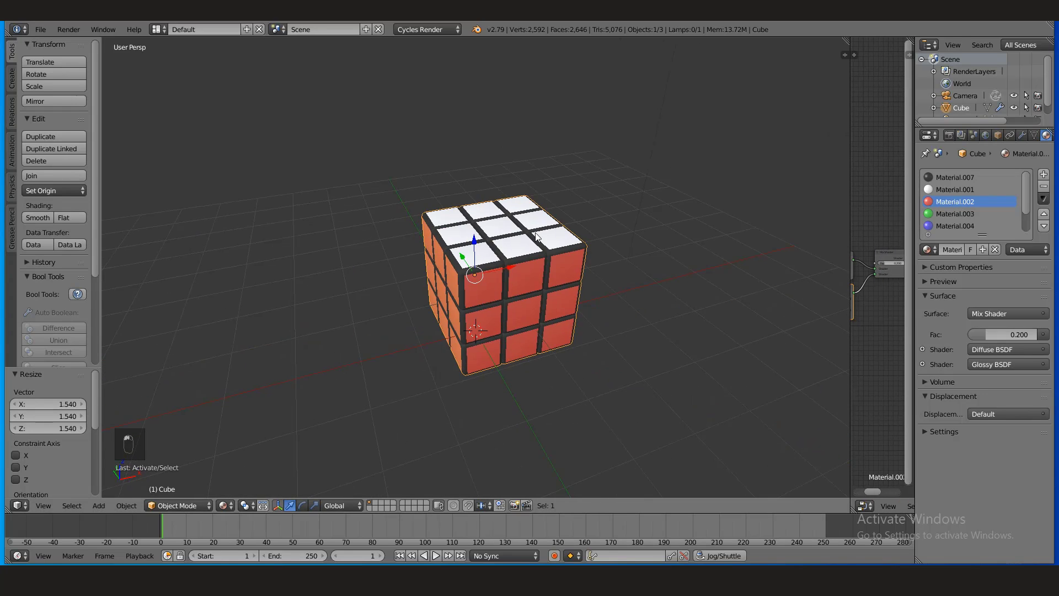
pyautogui.moveTo(537, 236); pyautogui.dragTo(613, 255, button='middle')
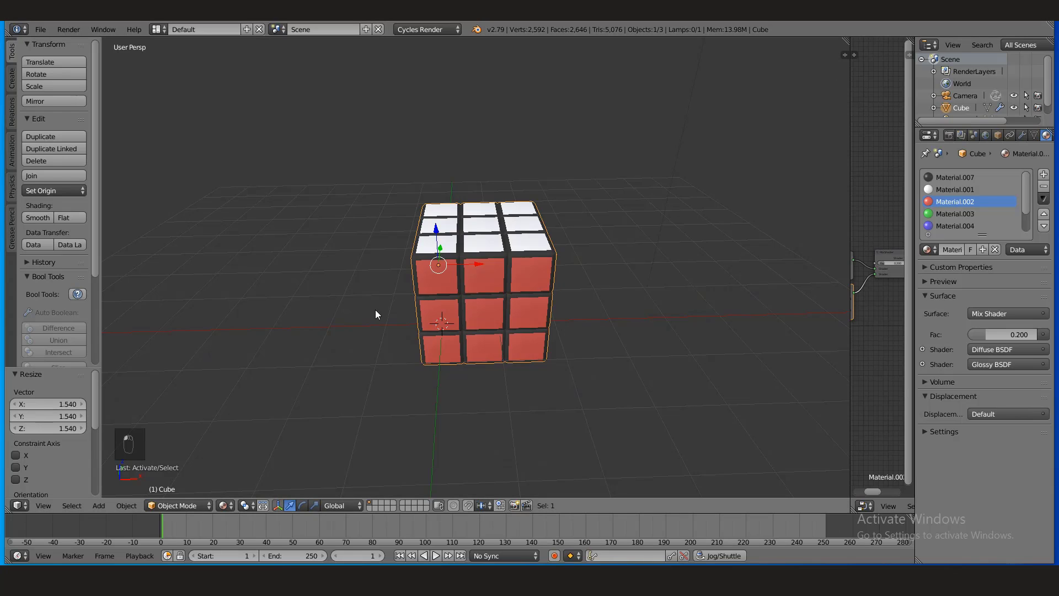
pyautogui.moveTo(471, 263); pyautogui.dragTo(747, 262)
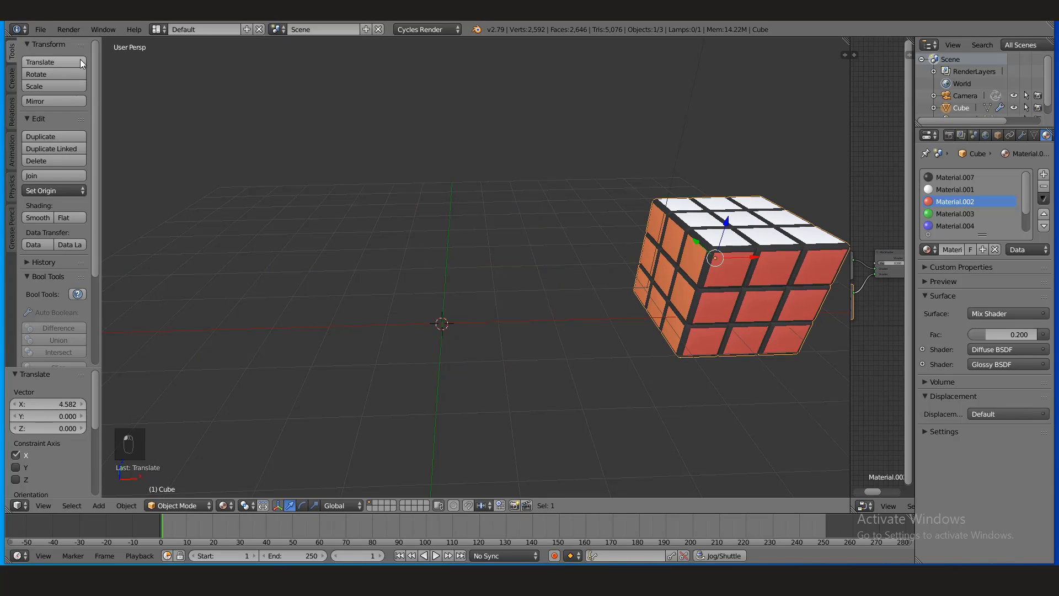
# Link the Cube object from RubicCube.blend into the scene
pyautogui.click(40, 29)
pyautogui.click(116, 221)
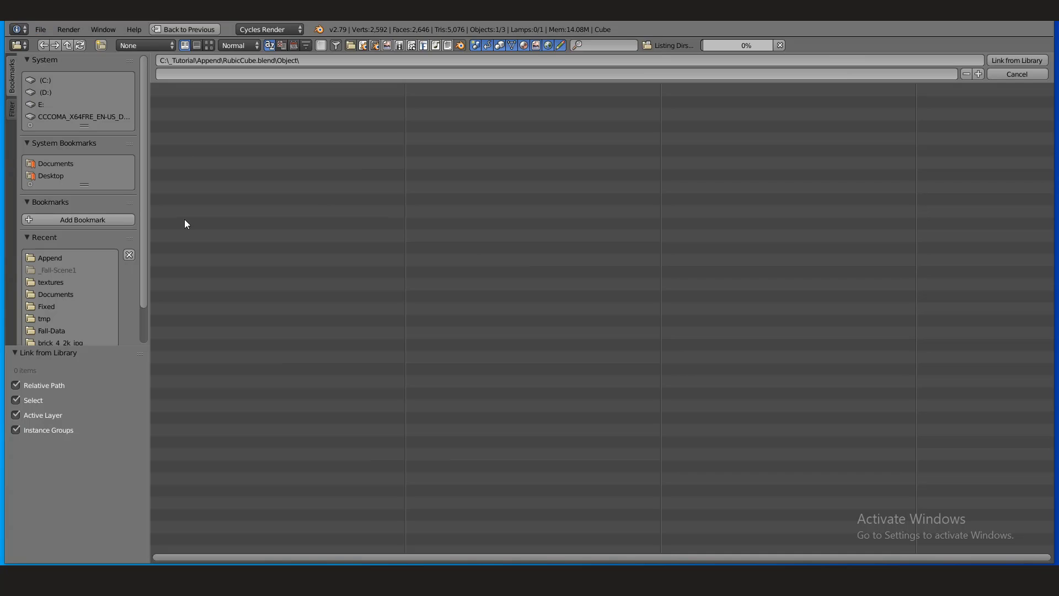
pyautogui.doubleClick(201, 114)
# Try scaling the linked Rubik's cube and the appended one to compare how each can be edited
pyautogui.moveTo(552, 339); pyautogui.dragTo(502, 266, button='middle')
pyautogui.press('s')
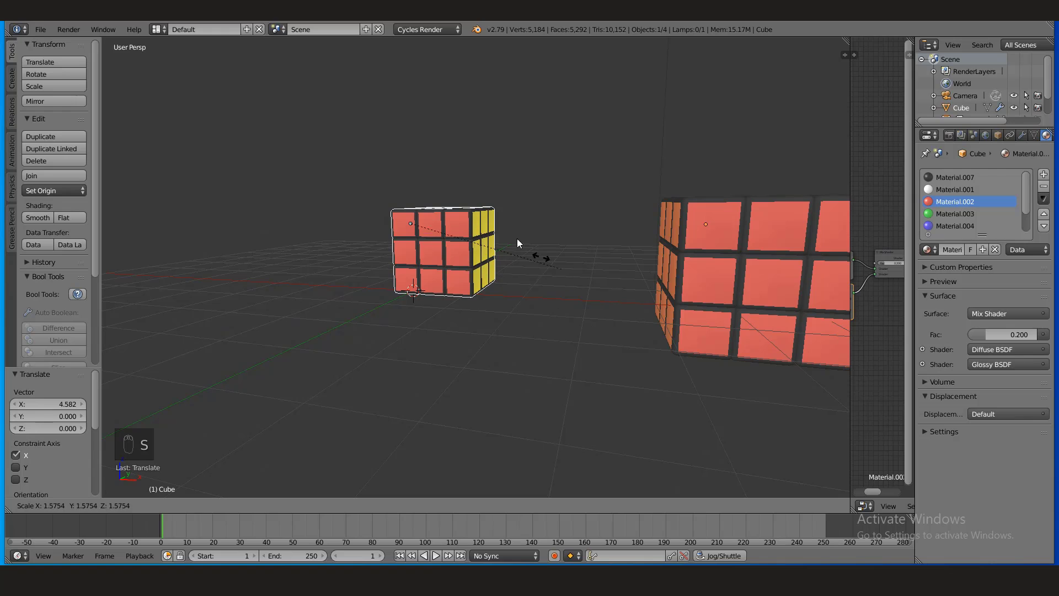
pyautogui.rightClick(491, 271)
pyautogui.moveTo(582, 211); pyautogui.dragTo(603, 233, button='middle')
pyautogui.rightClick(603, 233)
pyautogui.press('s')
pyautogui.rightClick(588, 186)
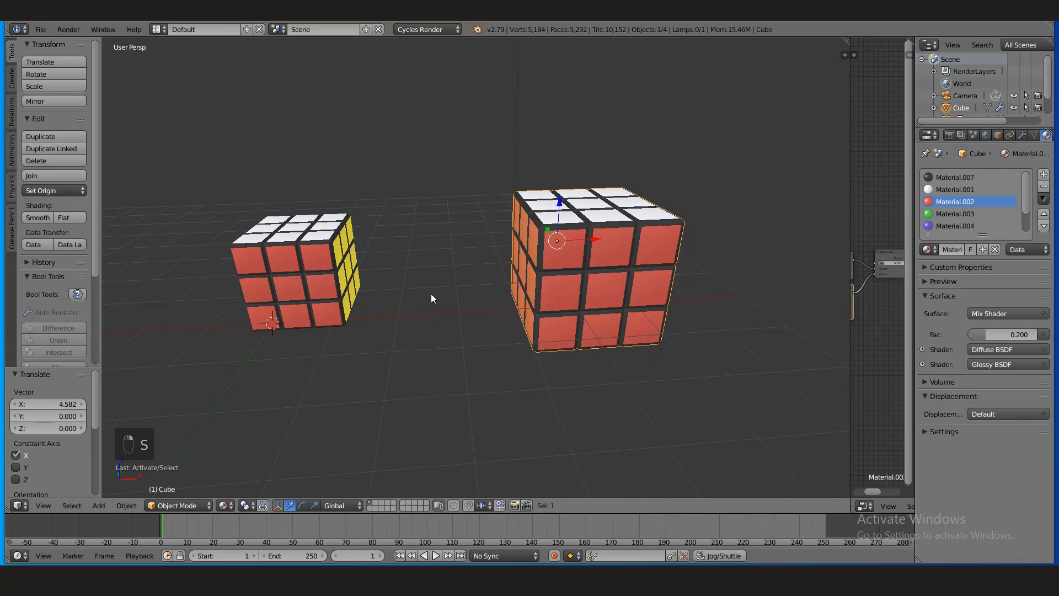
pyautogui.moveTo(361, 292)
pyautogui.mouseDown(button='middle')
pyautogui.moveTo(470, 296)
pyautogui.moveTo(356, 291)
pyautogui.mouseUp(button='middle')
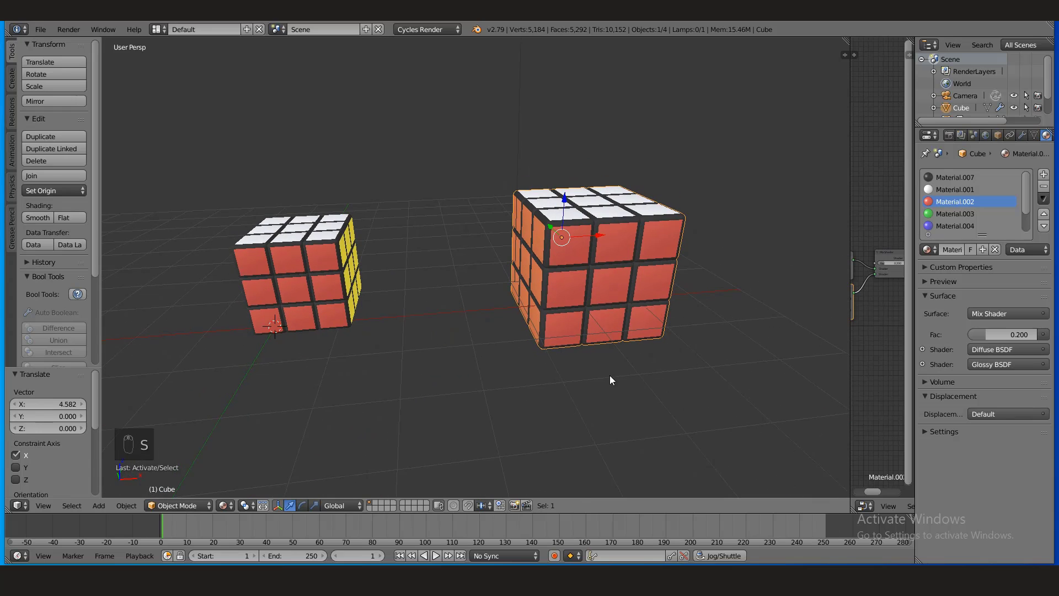
pyautogui.moveTo(615, 270); pyautogui.dragTo(611, 271, button='middle')
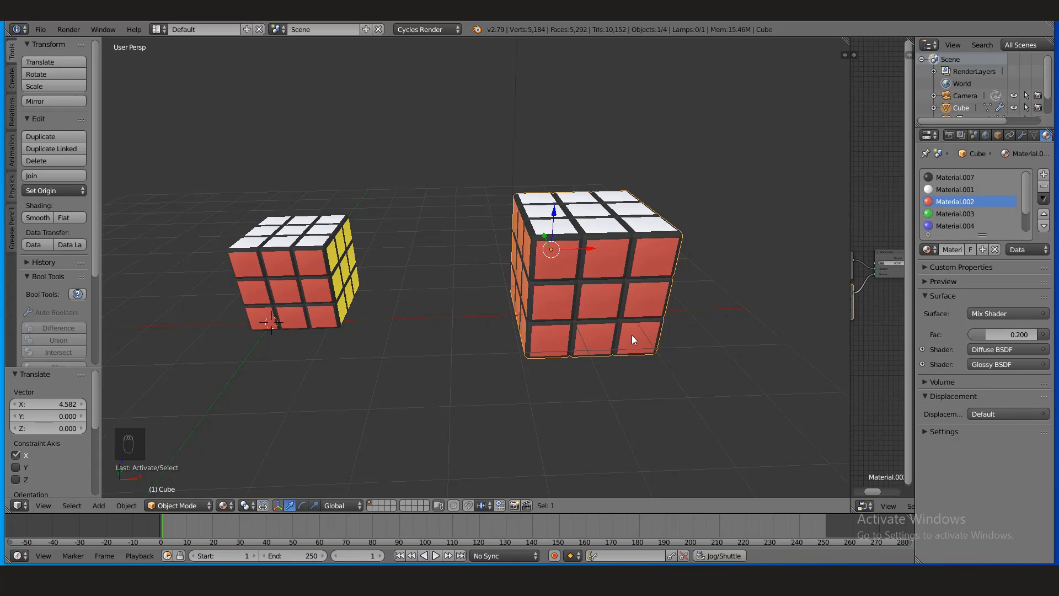
pyautogui.moveTo(632, 335); pyautogui.dragTo(624, 340, button='middle')
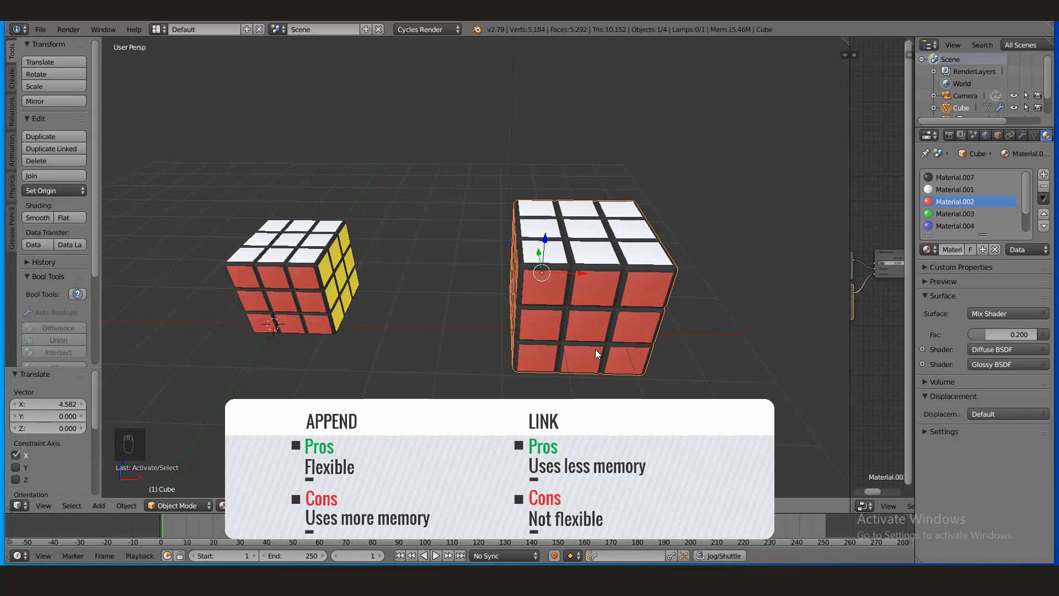
pyautogui.moveTo(594, 349); pyautogui.dragTo(626, 339, button='middle')
# Select the linked Rubik's cube beside the appended copy
pyautogui.rightClick(385, 280)
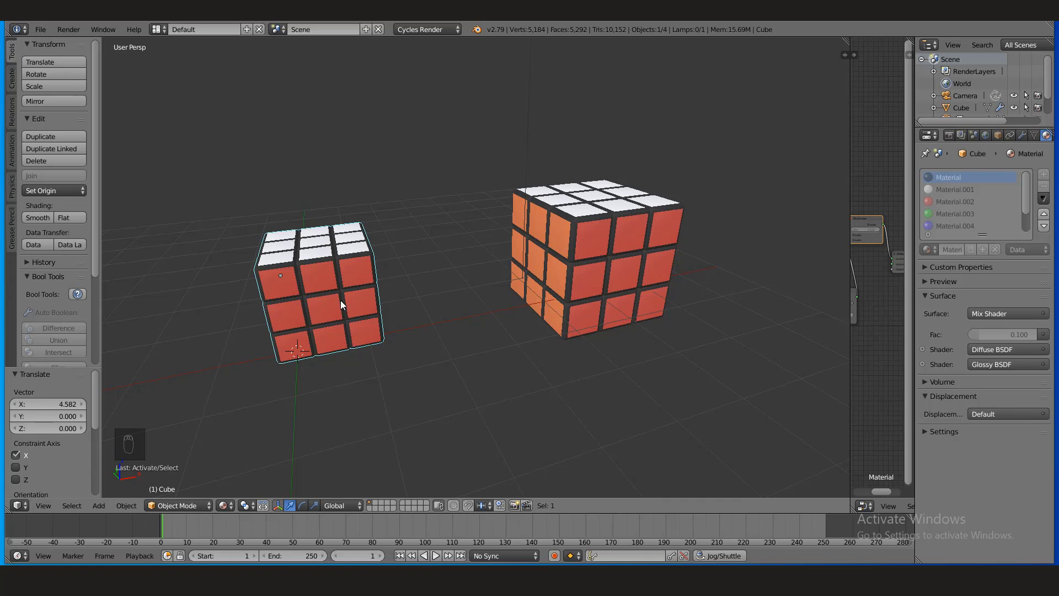
pyautogui.moveTo(340, 300); pyautogui.dragTo(438, 280, button='middle')
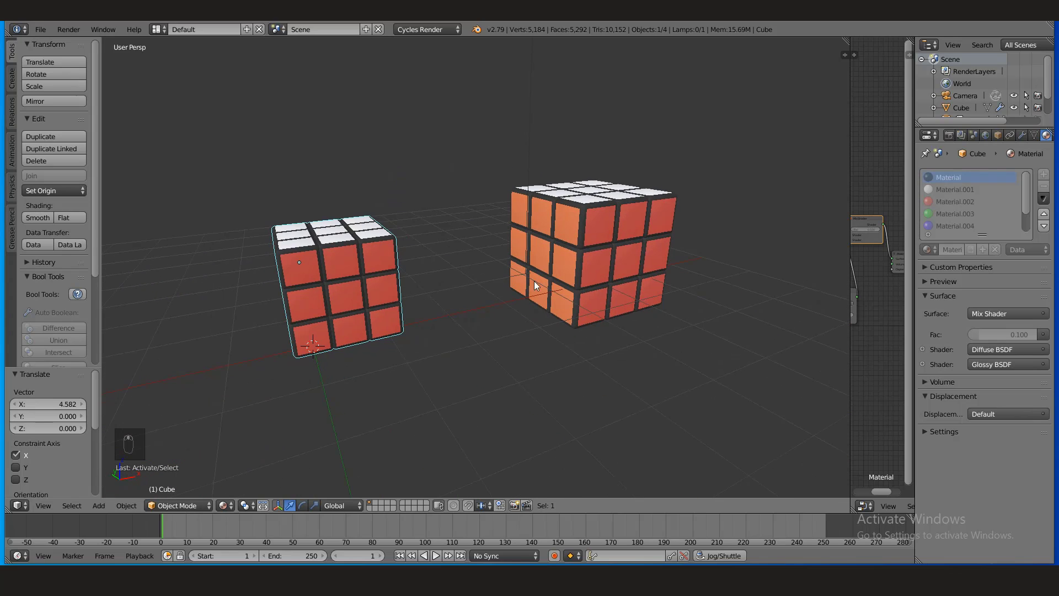
pyautogui.moveTo(535, 286); pyautogui.dragTo(656, 139, button='middle')
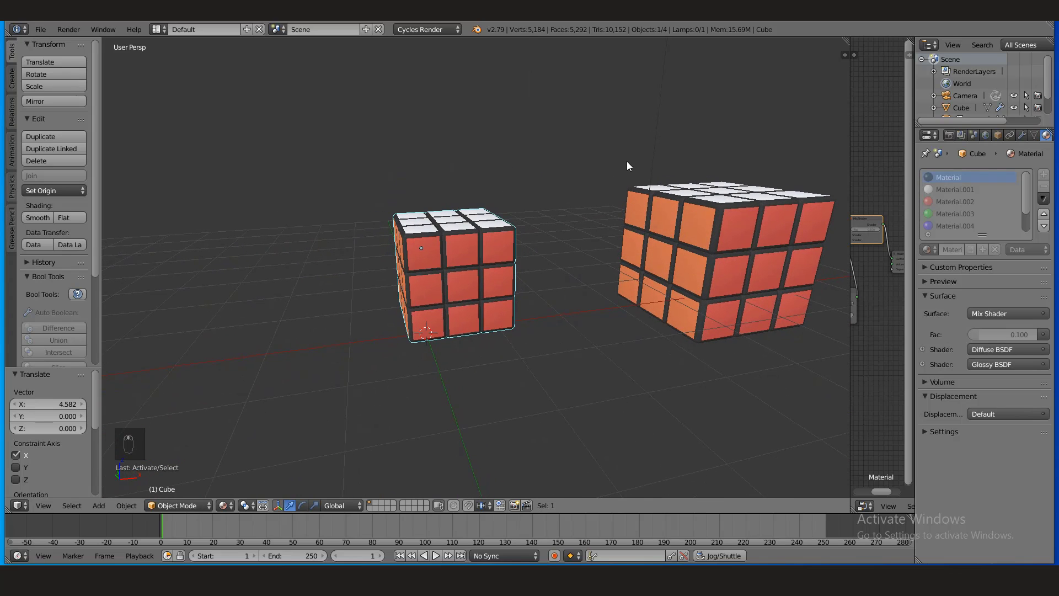
pyautogui.moveTo(645, 174); pyautogui.dragTo(403, 279, button='middle')
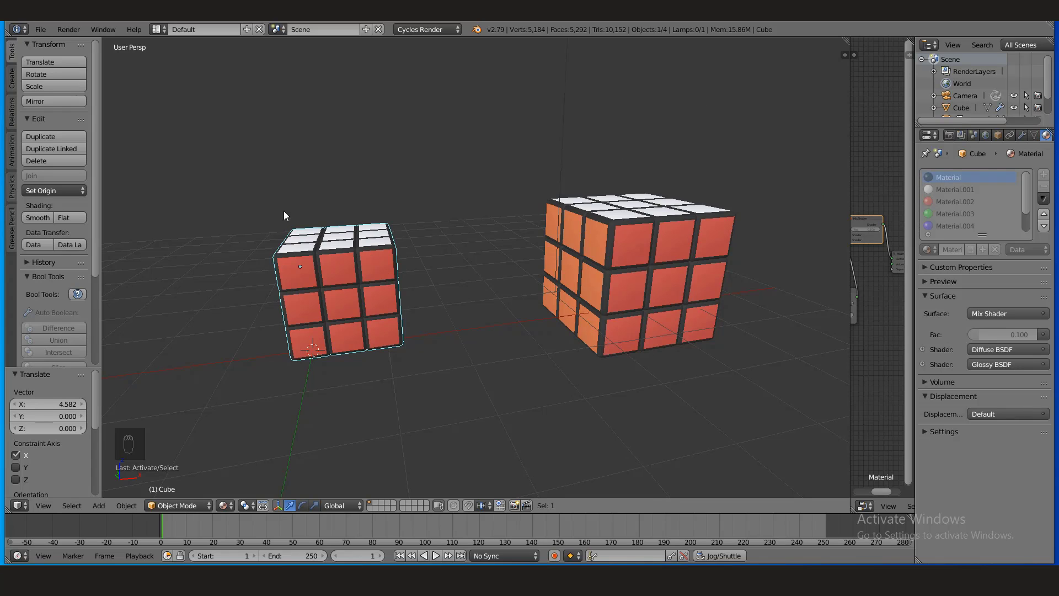
# Widen the Node Editor area and reposition the Mix Shader and Material Output nodes of the linked cube's material
pyautogui.moveTo(472, 312); pyautogui.dragTo(513, 313, button='middle')
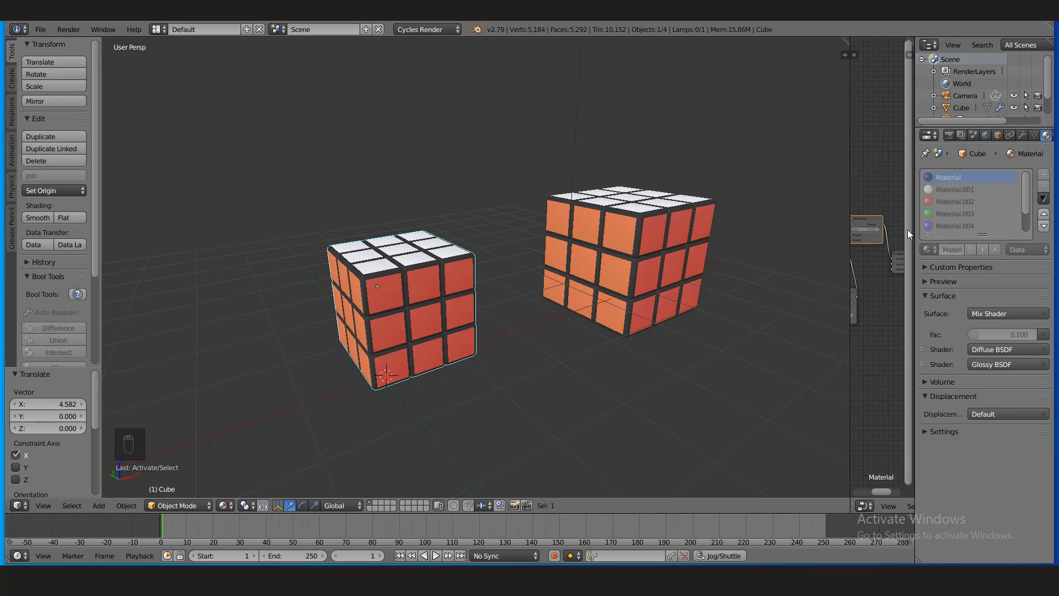
pyautogui.moveTo(851, 201); pyautogui.dragTo(708, 207)
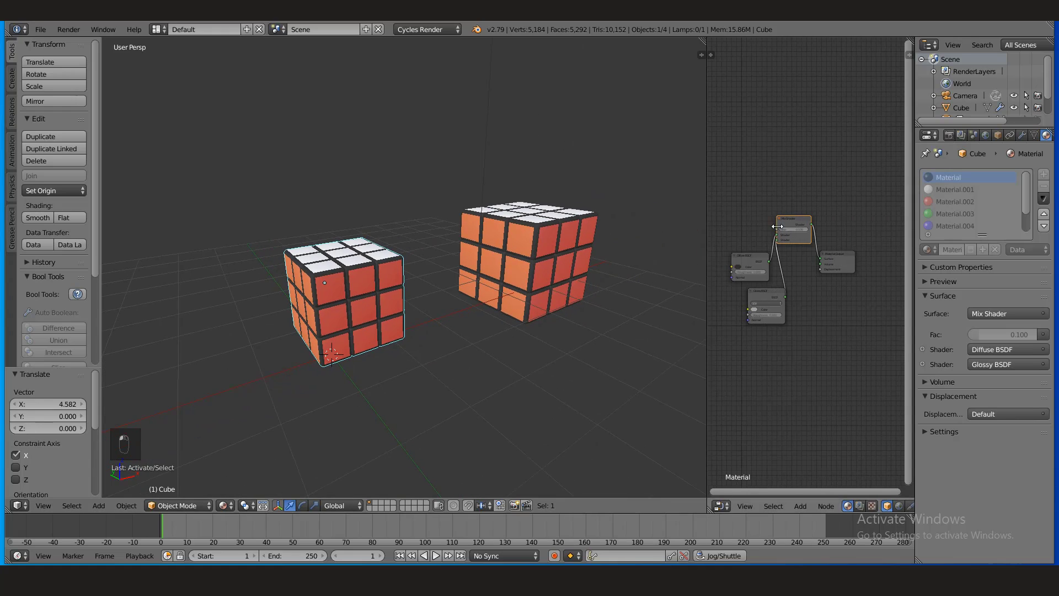
pyautogui.moveTo(777, 226); pyautogui.dragTo(822, 233)
pyautogui.press('g')
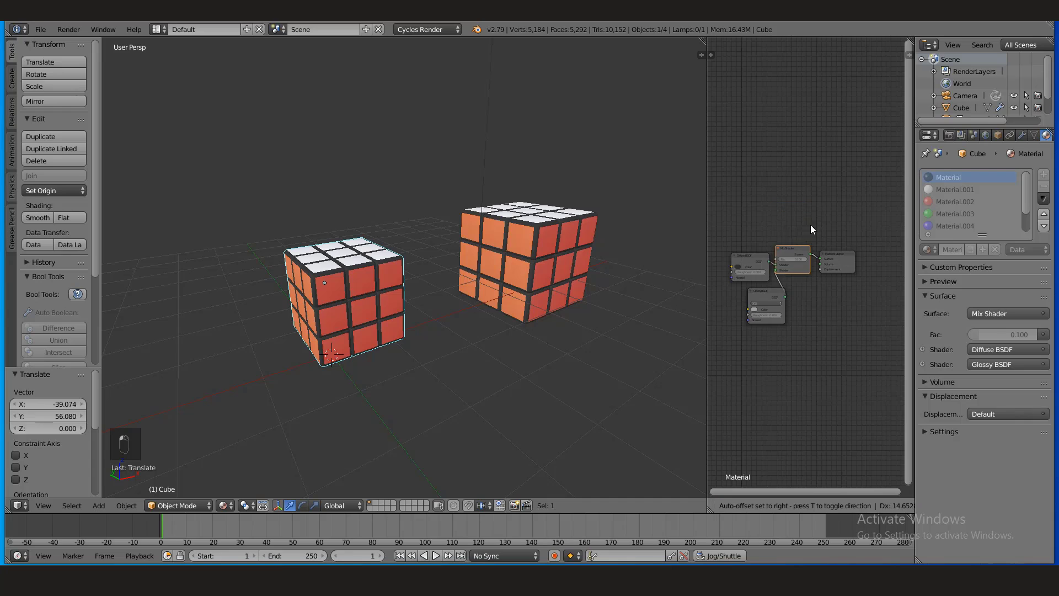
pyautogui.click(820, 221)
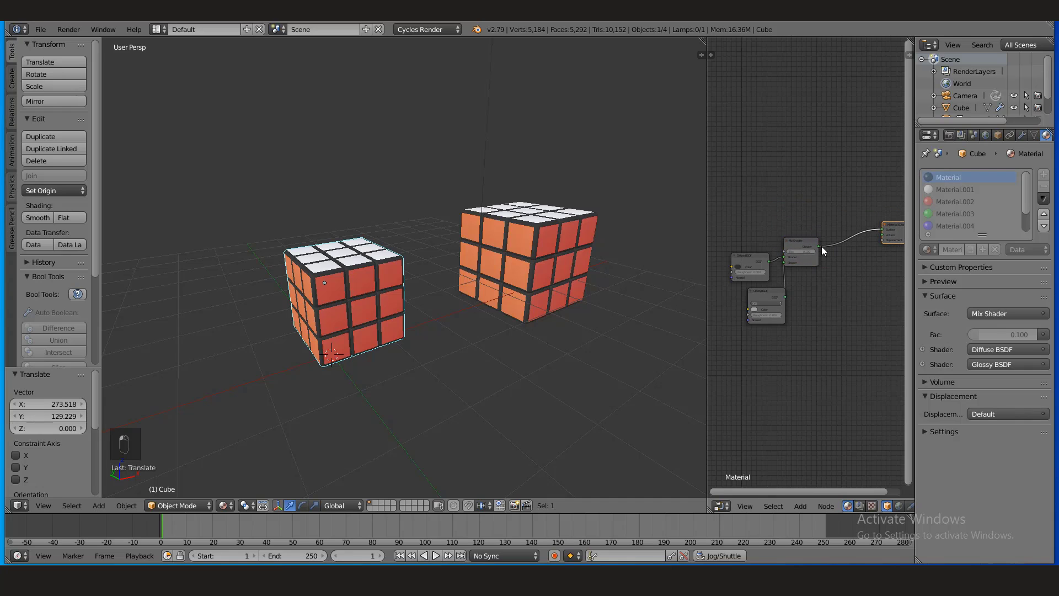
pyautogui.moveTo(821, 247)
pyautogui.mouseDown()
pyautogui.moveTo(830, 263)
pyautogui.moveTo(830, 250)
pyautogui.mouseUp()
# Select the appended Rubik's cube and nudge it by about 0.035, 0.009 and 0.077 along X, Y and Z
pyautogui.rightClick(580, 243)
pyautogui.press('g')
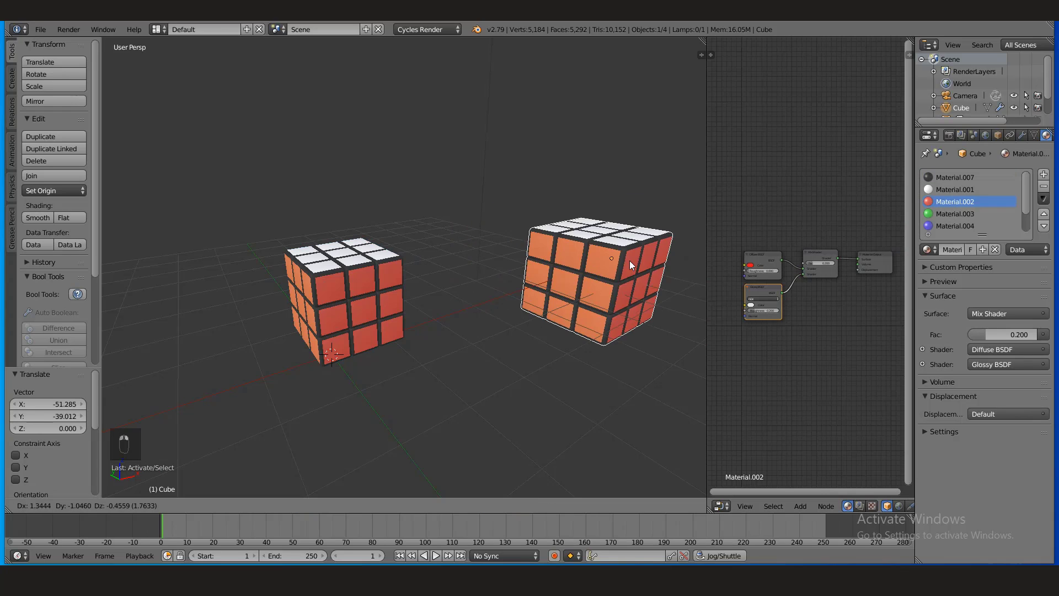
pyautogui.click(518, 239)
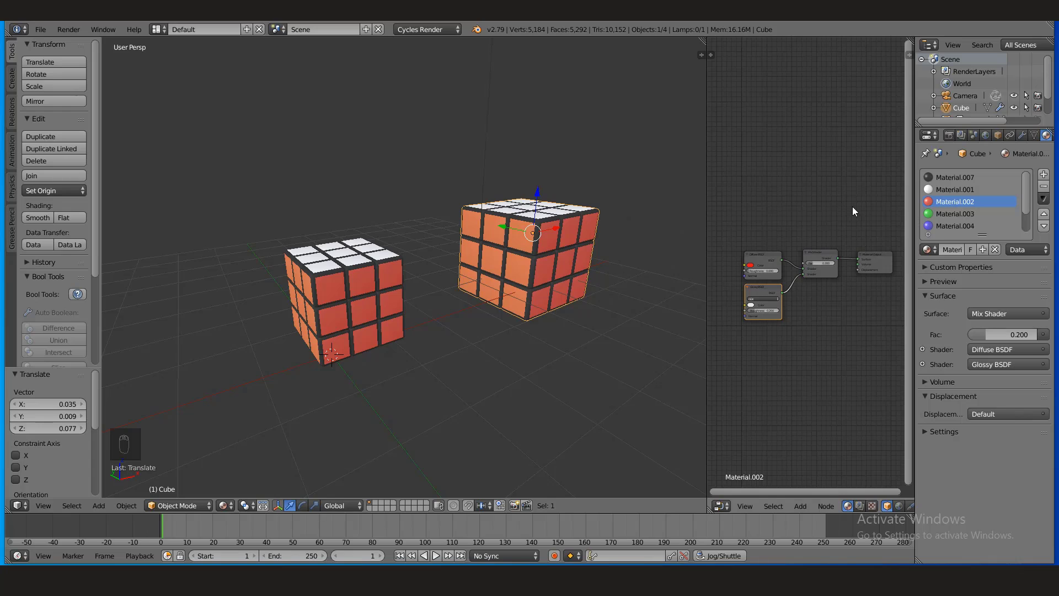
# Cut and reconnect the Mix Shader to Material Output link in Material.002, and move its Diffuse BSDF node upward
pyautogui.keyDown('ctrl'); pyautogui.moveTo(852, 195); pyautogui.dragTo(850, 346, button='right'); pyautogui.keyUp('ctrl')
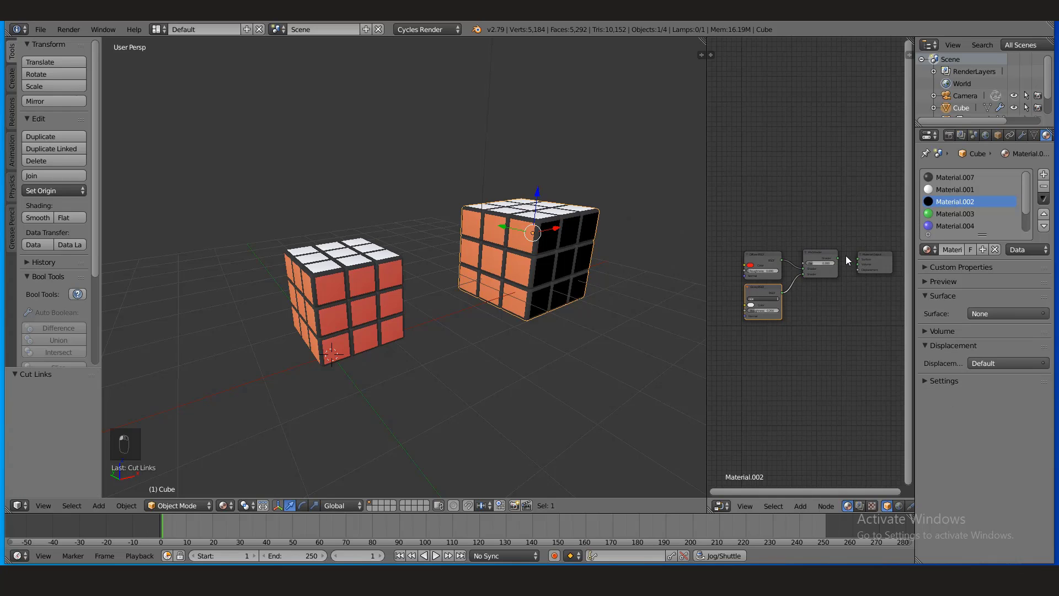
pyautogui.moveTo(839, 258); pyautogui.dragTo(860, 259)
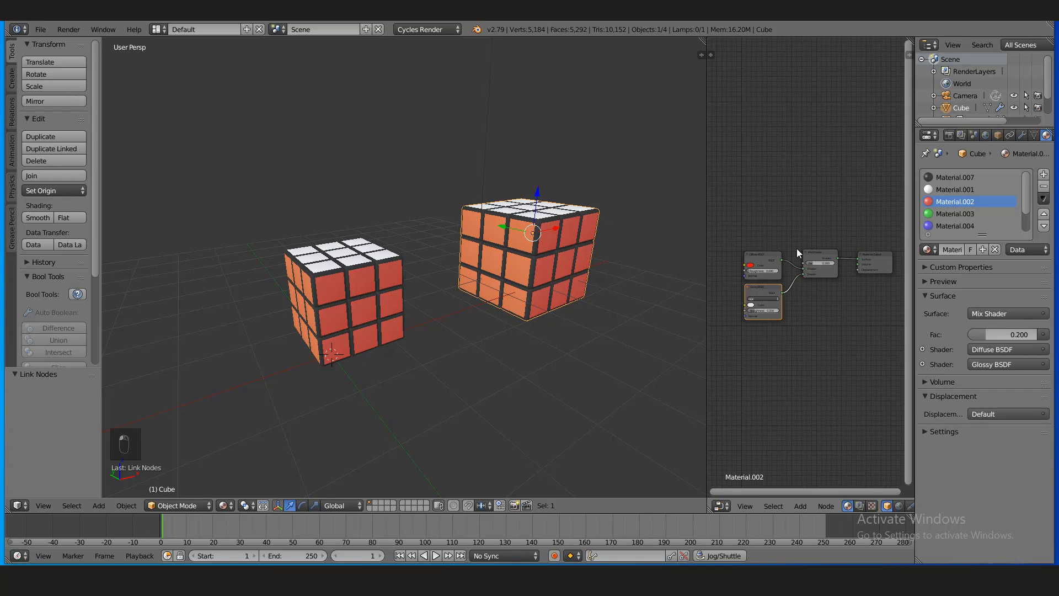
pyautogui.moveTo(780, 254); pyautogui.dragTo(772, 221)
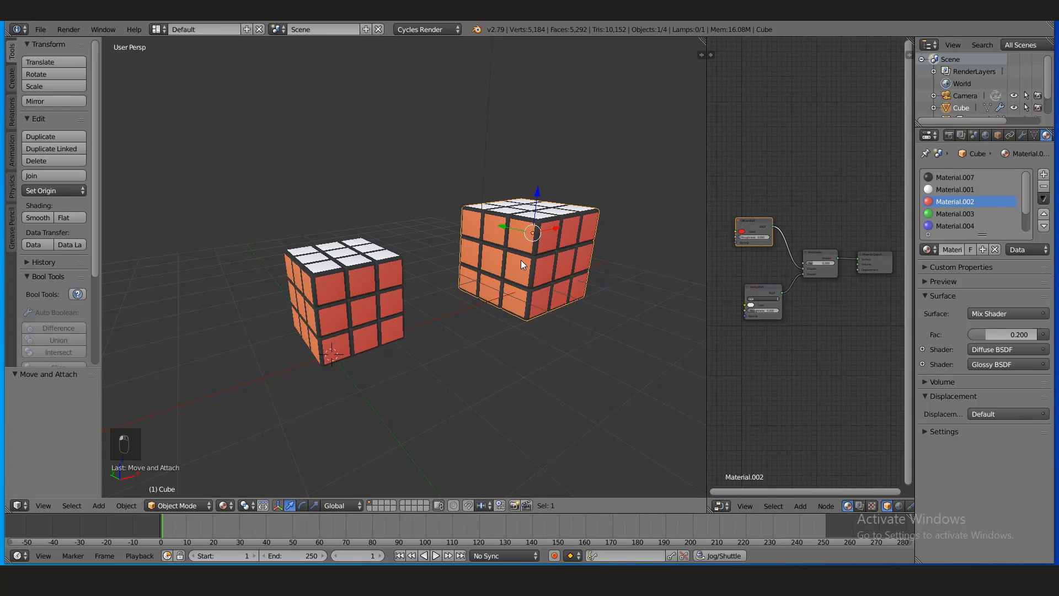
# Select the linked Rubik's cube and move its material's Diffuse BSDF node above the Mix Shader node
pyautogui.moveTo(521, 260); pyautogui.dragTo(323, 290, button='middle')
pyautogui.click(323, 290)
pyautogui.moveTo(746, 258); pyautogui.dragTo(736, 220)
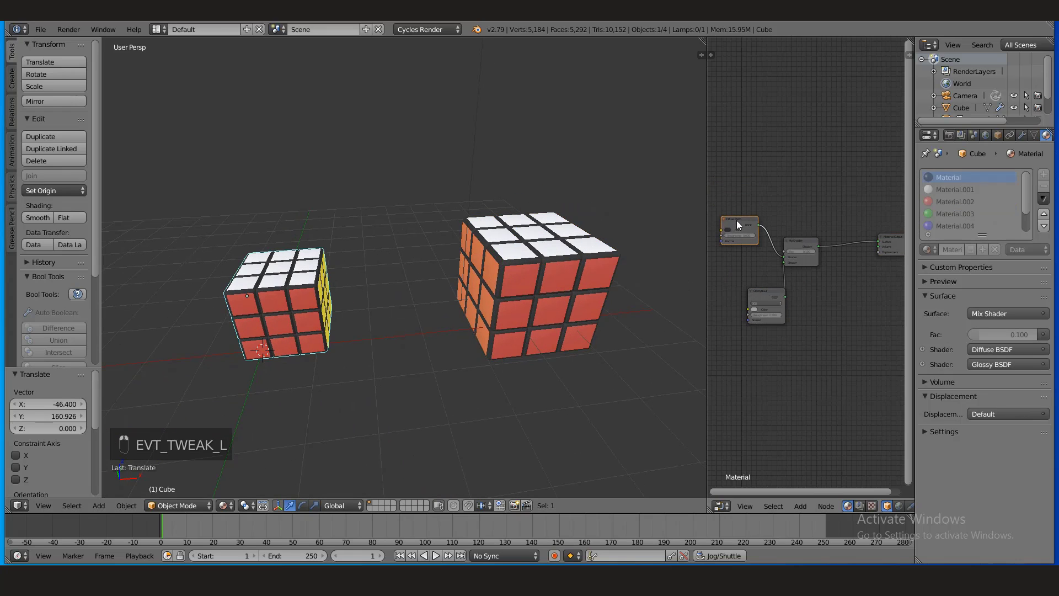
# Try to delete the Diffuse BSDF node from the linked material, and move the Material Output node closer to the Mix Shader
pyautogui.press('x')
pyautogui.press('x')
pyautogui.press('x')
pyautogui.press('x')
pyautogui.press('x')
pyautogui.press('x')
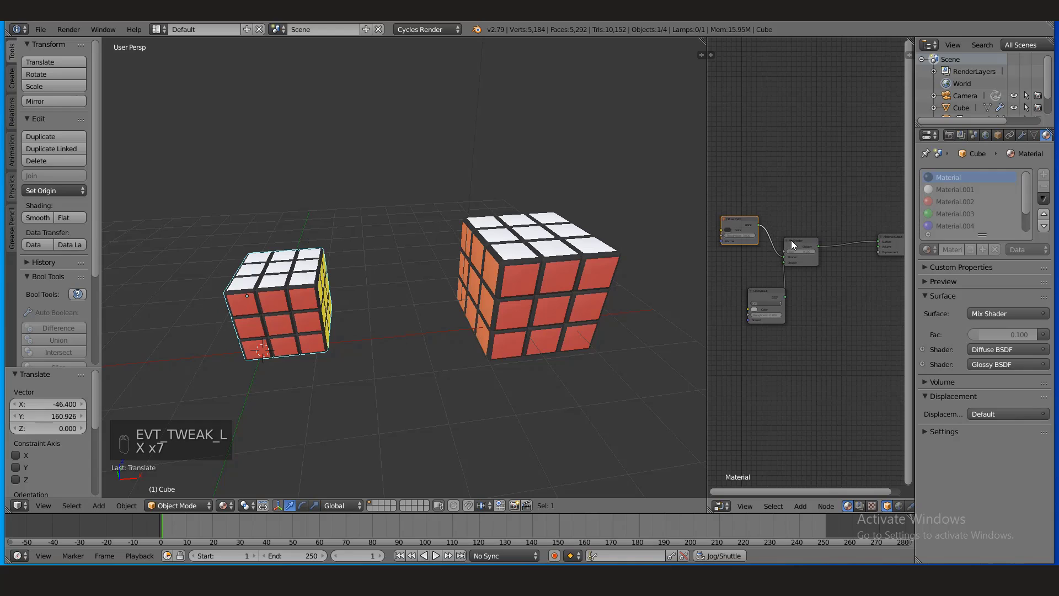
pyautogui.press('x')
pyautogui.press('x')
pyautogui.press('x')
pyautogui.moveTo(895, 238); pyautogui.dragTo(864, 235)
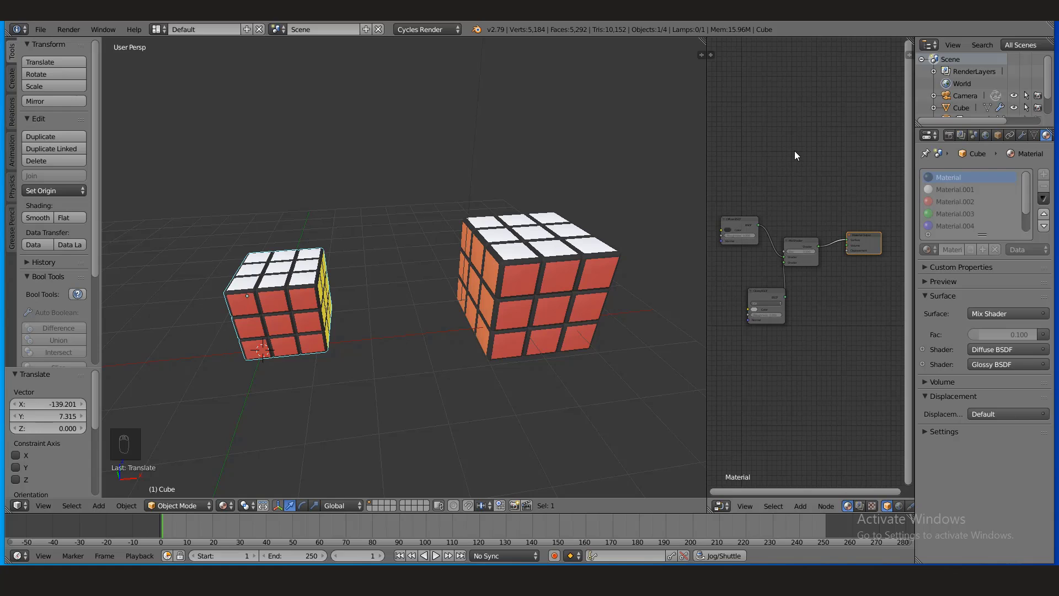
# Duplicate the linked Rubik's cube and move the copy about 4.4 units along Y
pyautogui.click(313, 305)
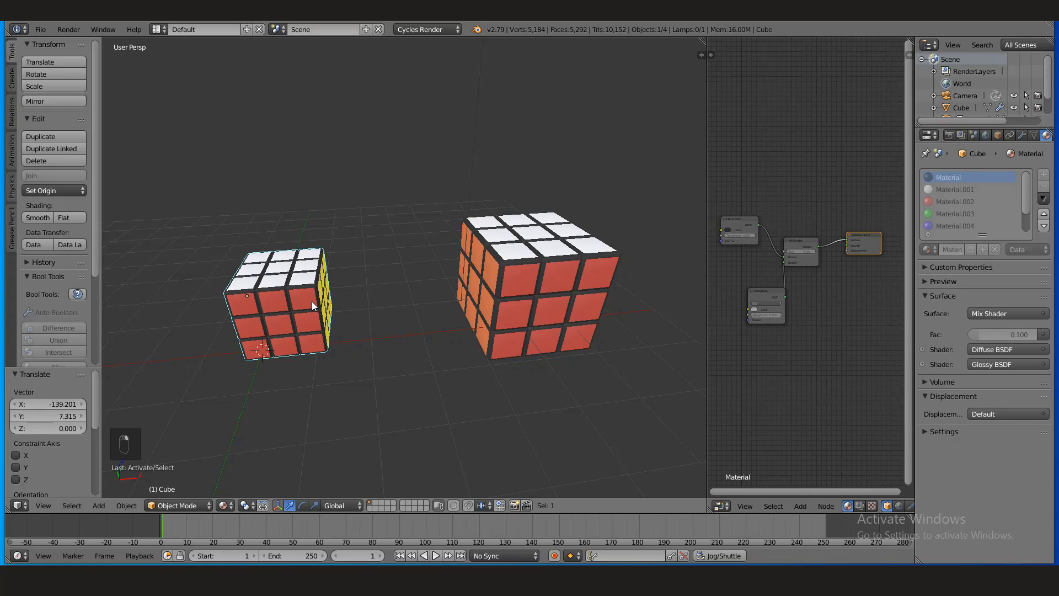
pyautogui.moveTo(340, 318); pyautogui.dragTo(485, 331, button='middle')
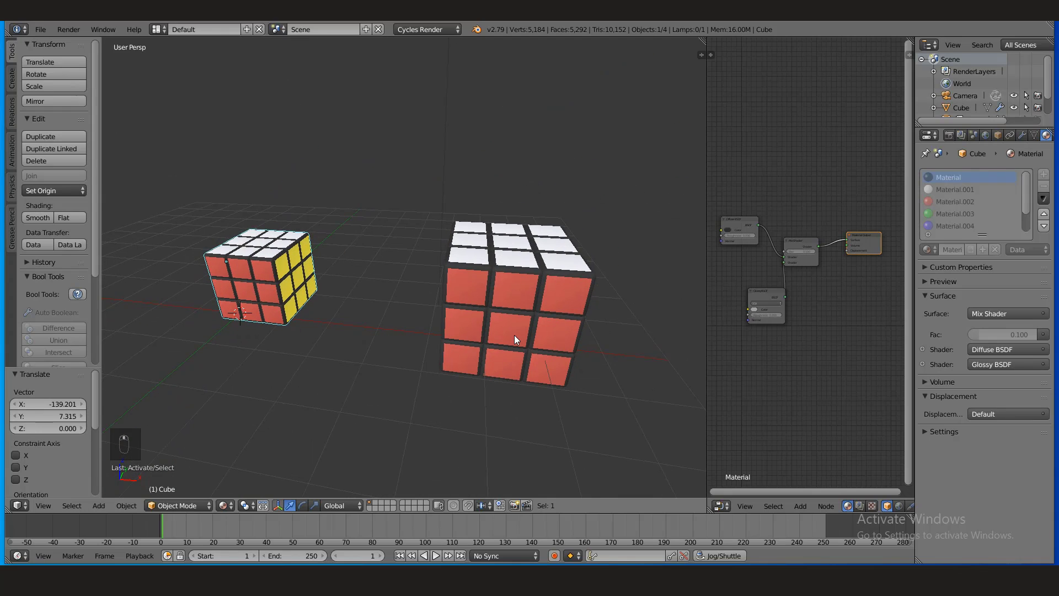
pyautogui.rightClick(506, 255)
pyautogui.rightClick(305, 269)
pyautogui.moveTo(306, 268); pyautogui.dragTo(412, 281, button='middle')
pyautogui.hotkey('shift', 'd')
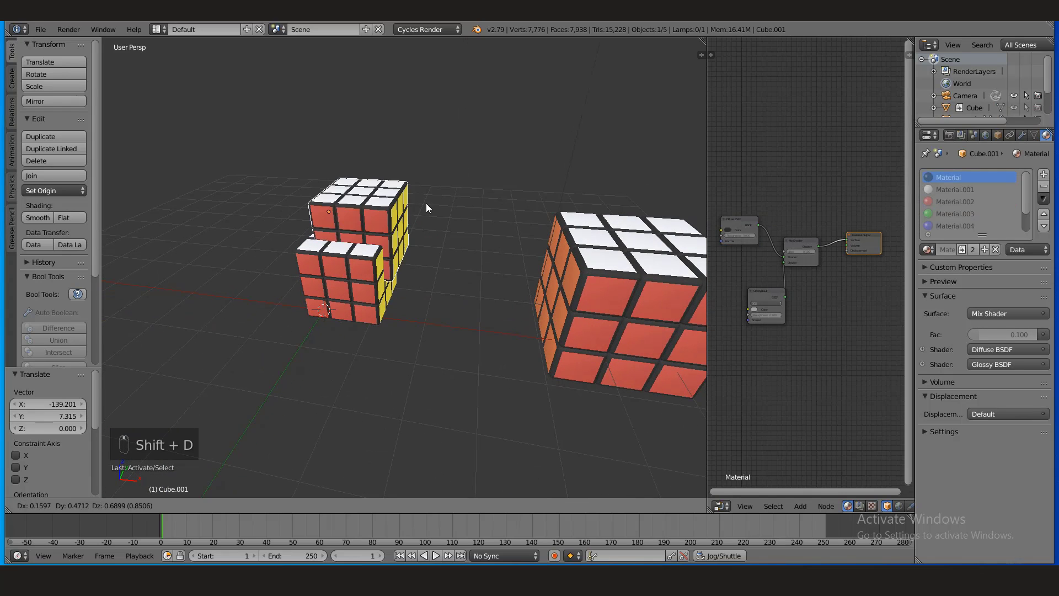
pyautogui.rightClick(511, 133)
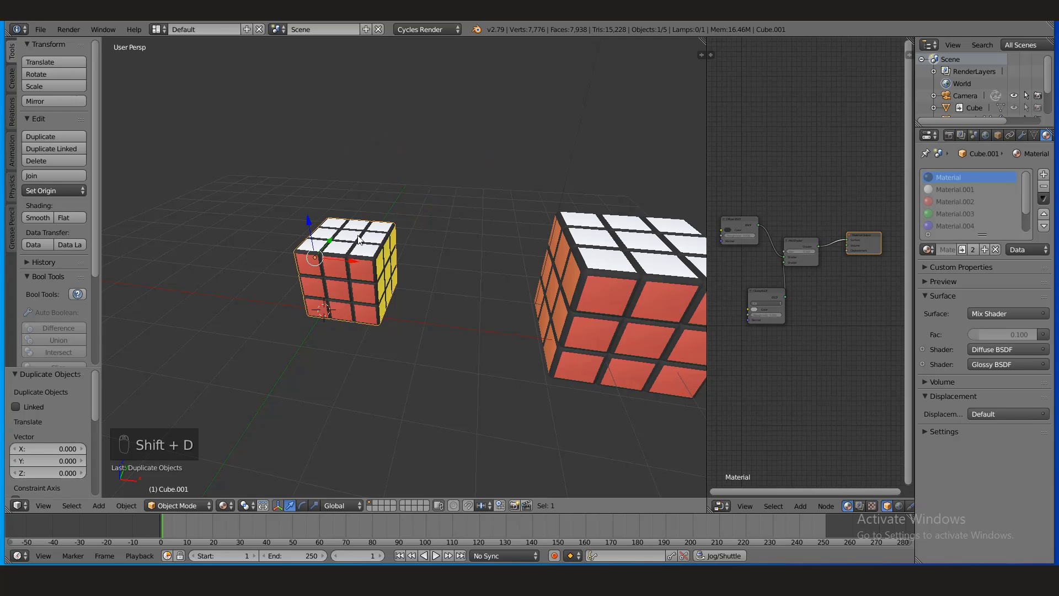
pyautogui.moveTo(330, 240); pyautogui.dragTo(390, 156)
# Compare the original linked cube with its duplicate by selecting each in turn and examining their material settings
pyautogui.moveTo(390, 160); pyautogui.dragTo(493, 163, button='middle')
pyautogui.rightClick(495, 244)
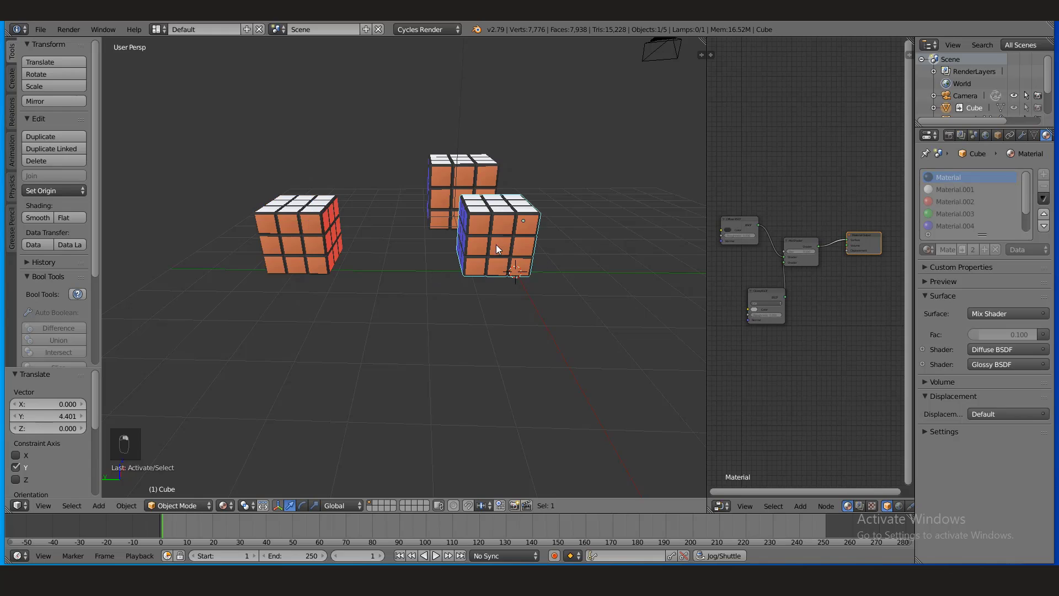
pyautogui.moveTo(336, 250); pyautogui.dragTo(364, 273, button='middle')
pyautogui.rightClick(349, 267)
pyautogui.rightClick(521, 224)
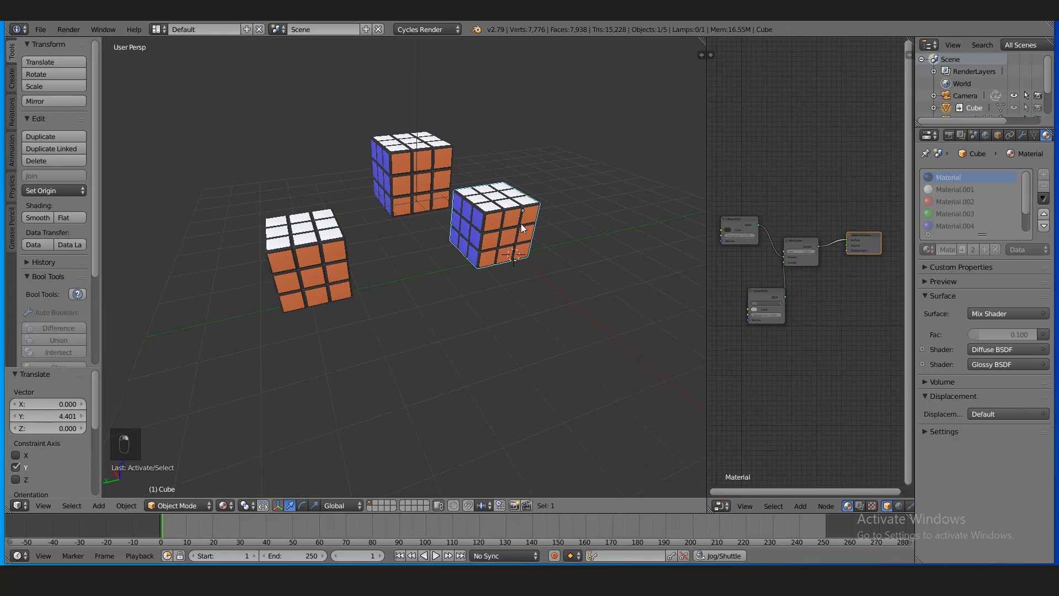
pyautogui.rightClick(323, 270)
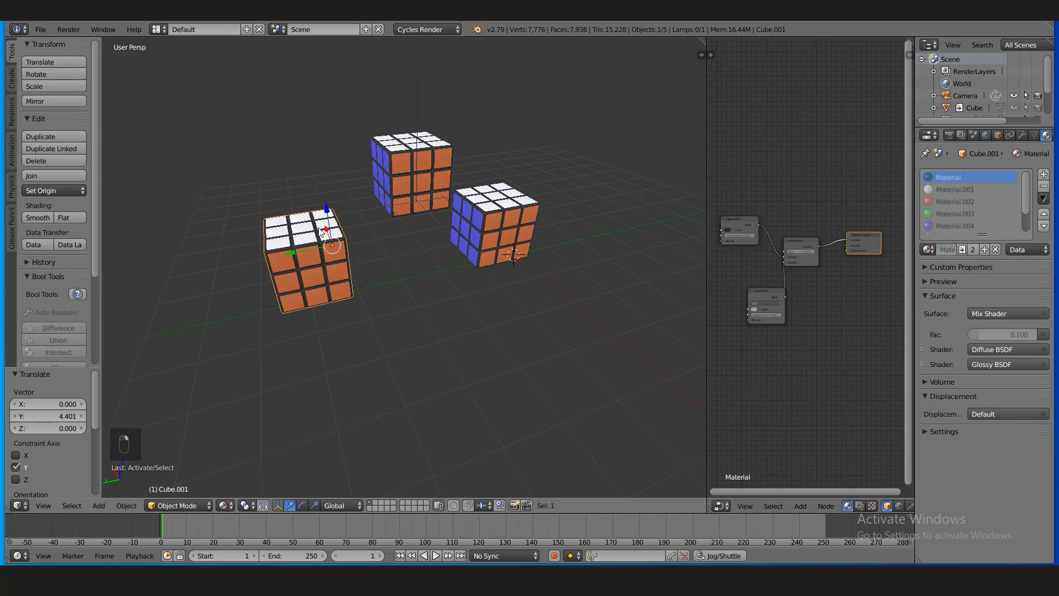
pyautogui.moveTo(323, 270); pyautogui.dragTo(358, 275, button='middle')
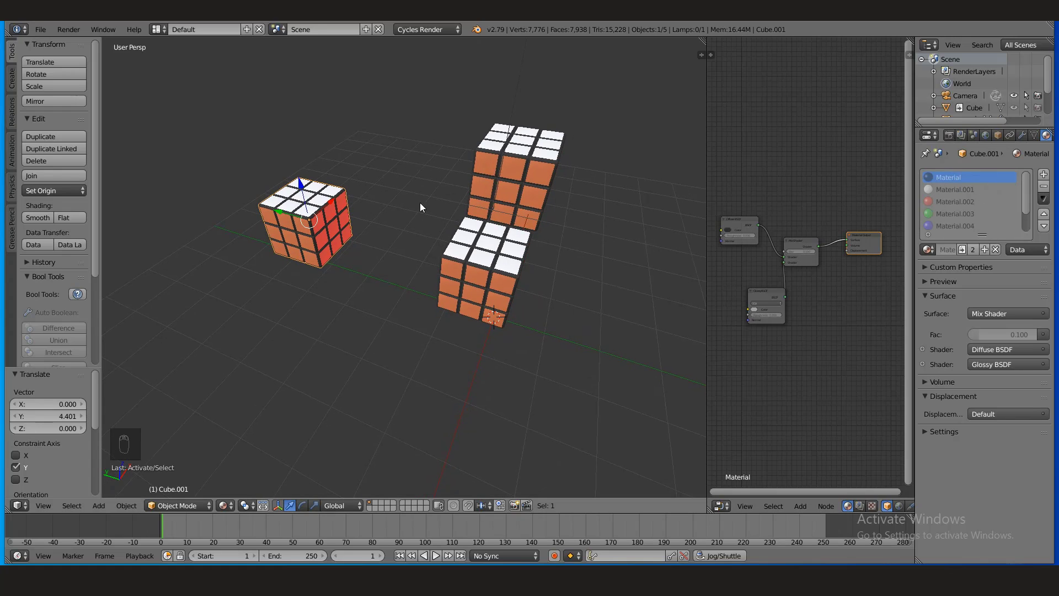
pyautogui.moveTo(420, 204); pyautogui.dragTo(449, 248, button='middle')
pyautogui.click(478, 259)
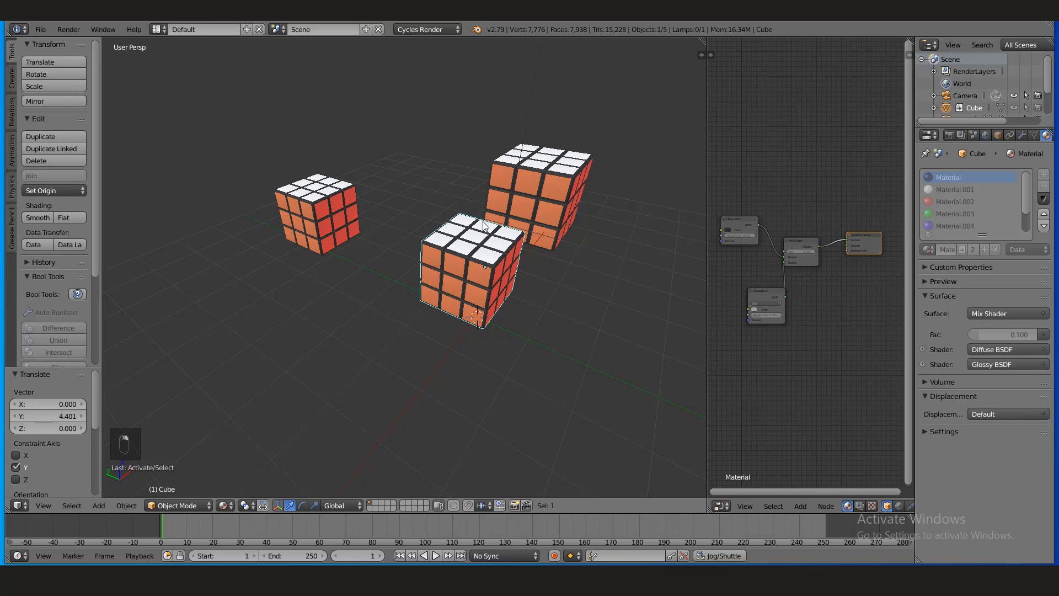
pyautogui.moveTo(468, 297); pyautogui.dragTo(459, 274, button='middle')
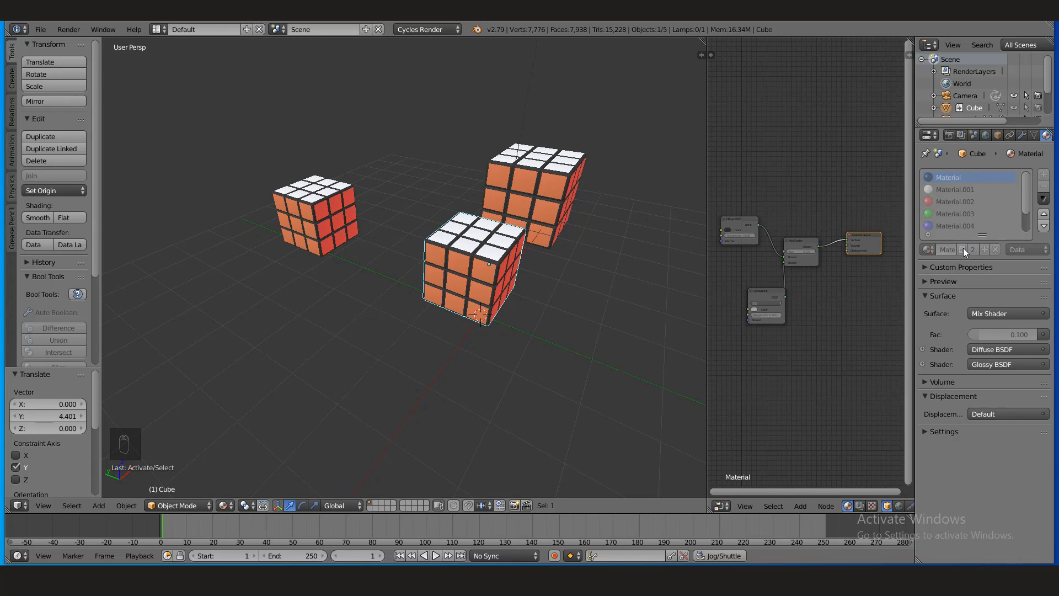
pyautogui.rightClick(356, 226)
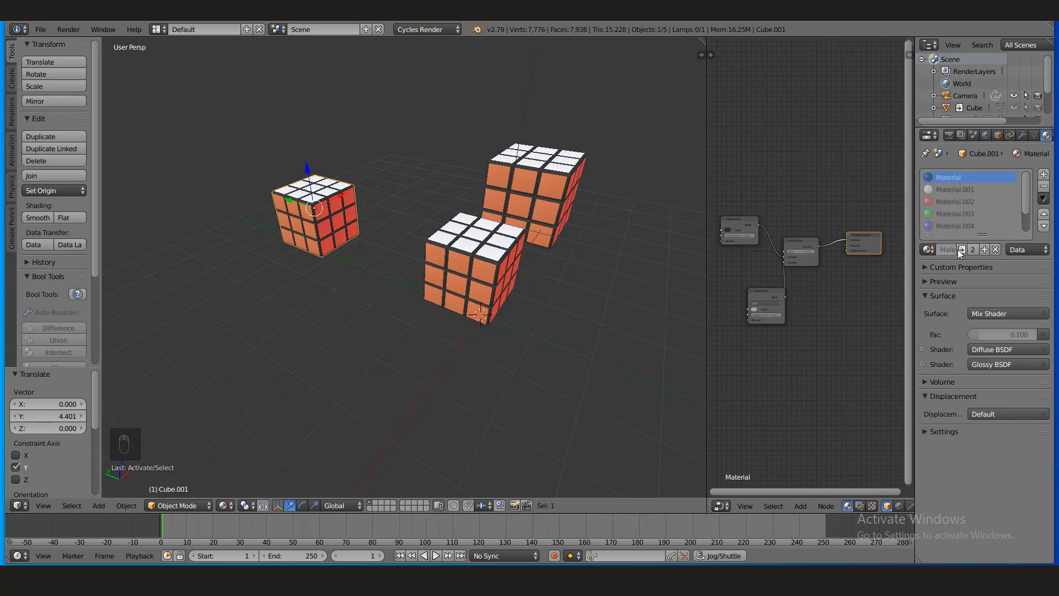
# Make a proxy of the original linked Rubik's cube
pyautogui.rightClick(495, 275)
pyautogui.press('x')
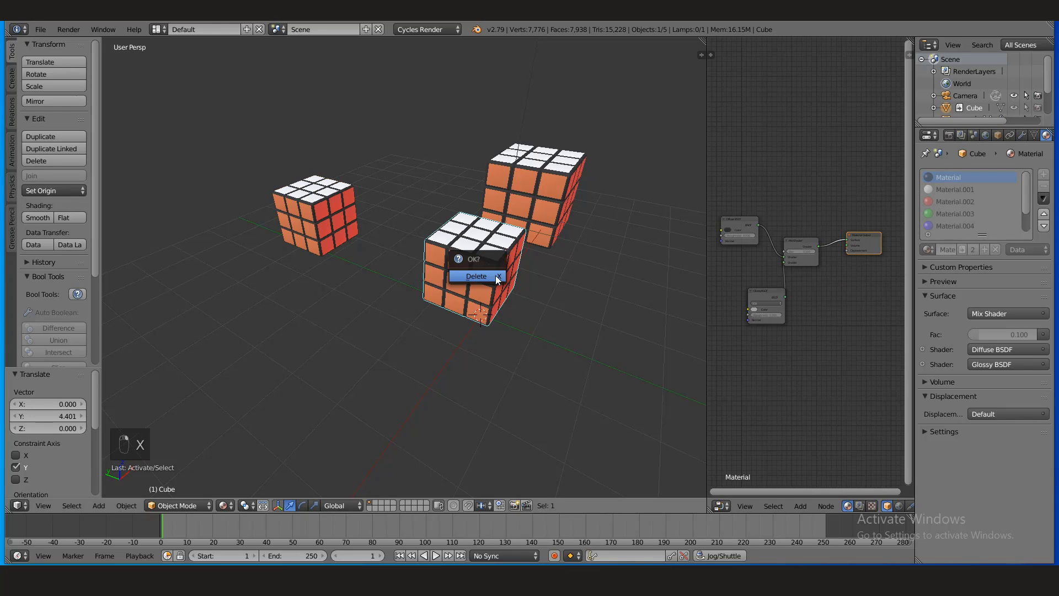
pyautogui.press('Escape')
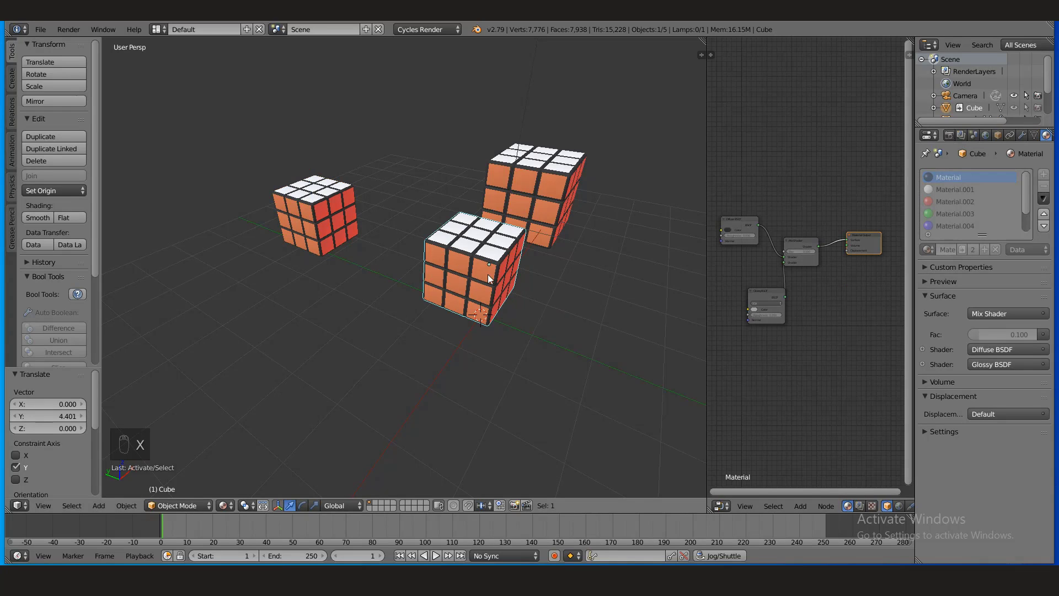
pyautogui.moveTo(488, 274); pyautogui.dragTo(428, 271, button='middle')
pyautogui.press('space')
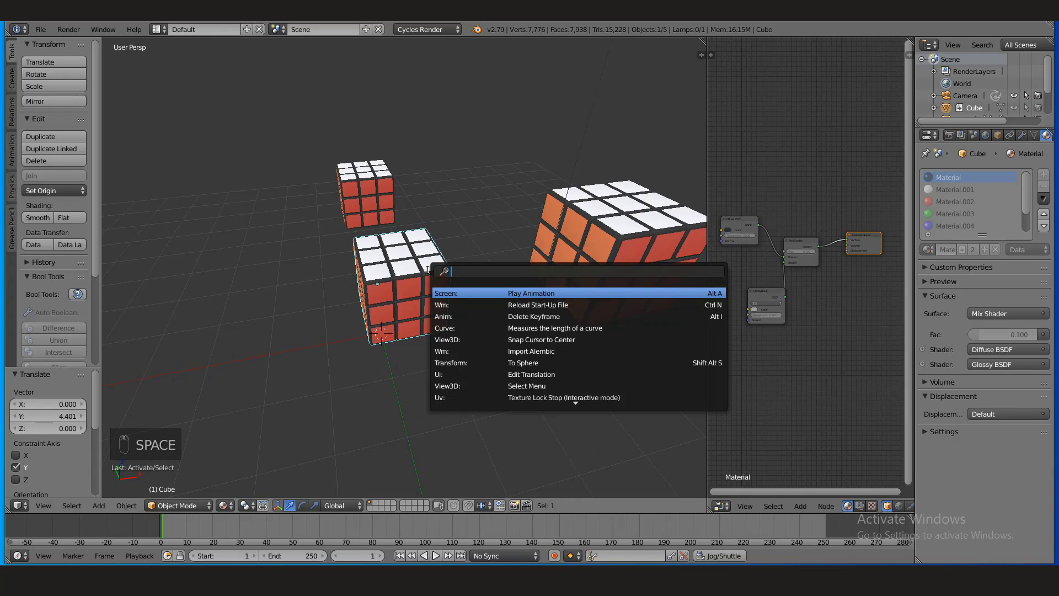
pyautogui.write('proxy')
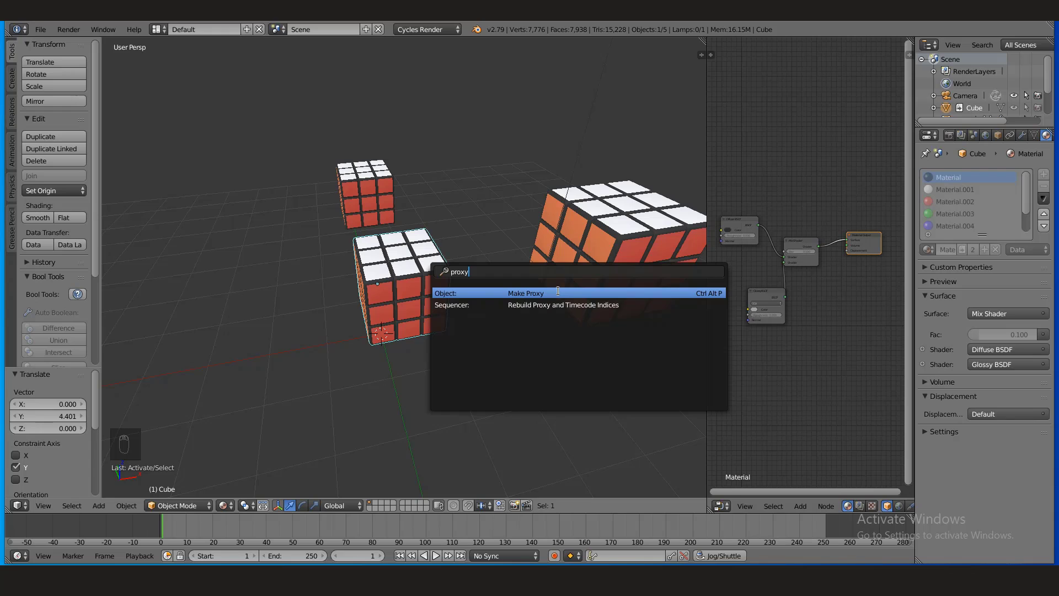
pyautogui.click(558, 291)
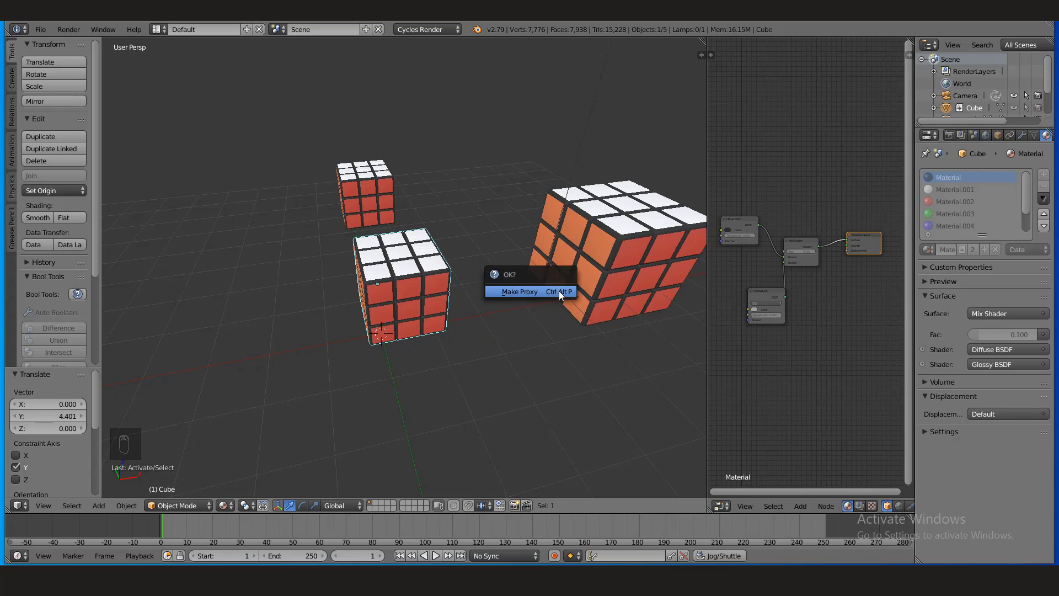
pyautogui.click(558, 291)
# Inspect the proxy cube from several angles and delete it
pyautogui.moveTo(561, 280); pyautogui.dragTo(466, 326, button='middle')
pyautogui.moveTo(428, 281); pyautogui.dragTo(493, 273, button='middle')
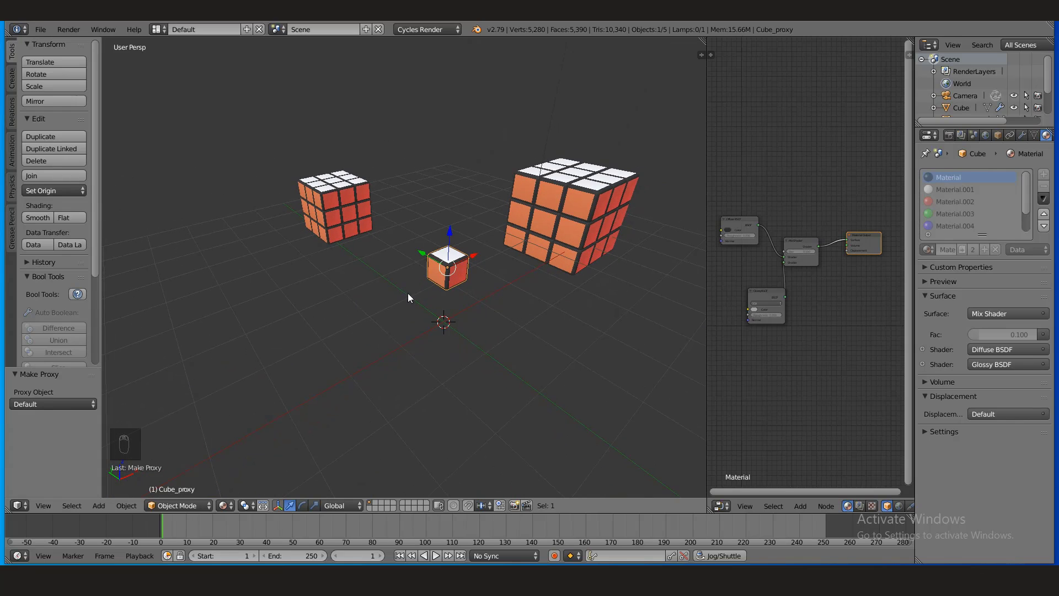
pyautogui.moveTo(412, 296); pyautogui.dragTo(519, 260, button='middle')
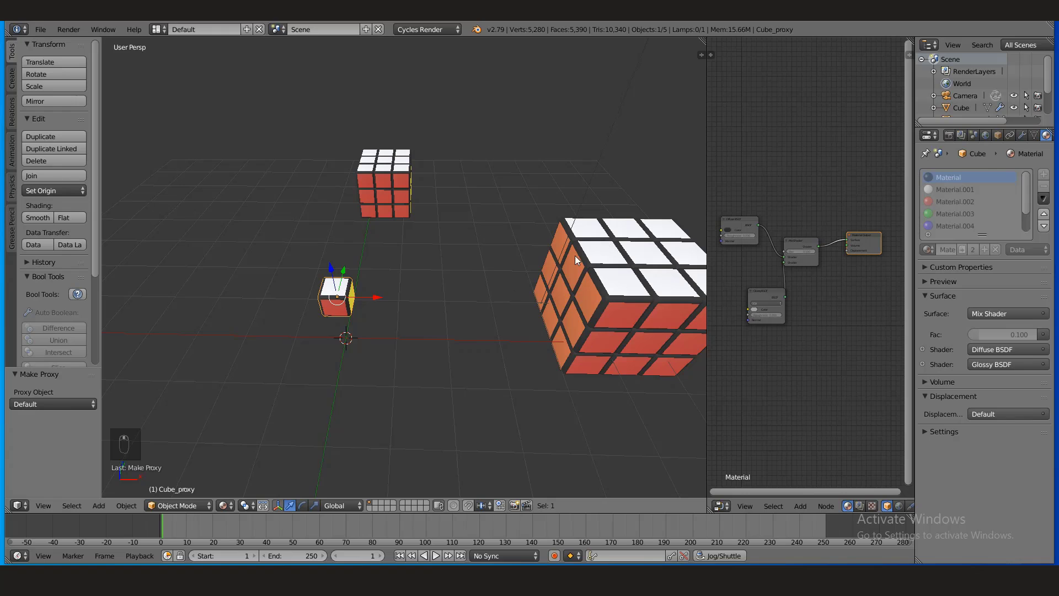
pyautogui.moveTo(413, 300); pyautogui.dragTo(437, 241, button='middle')
pyautogui.press('x')
pyautogui.click(414, 236)
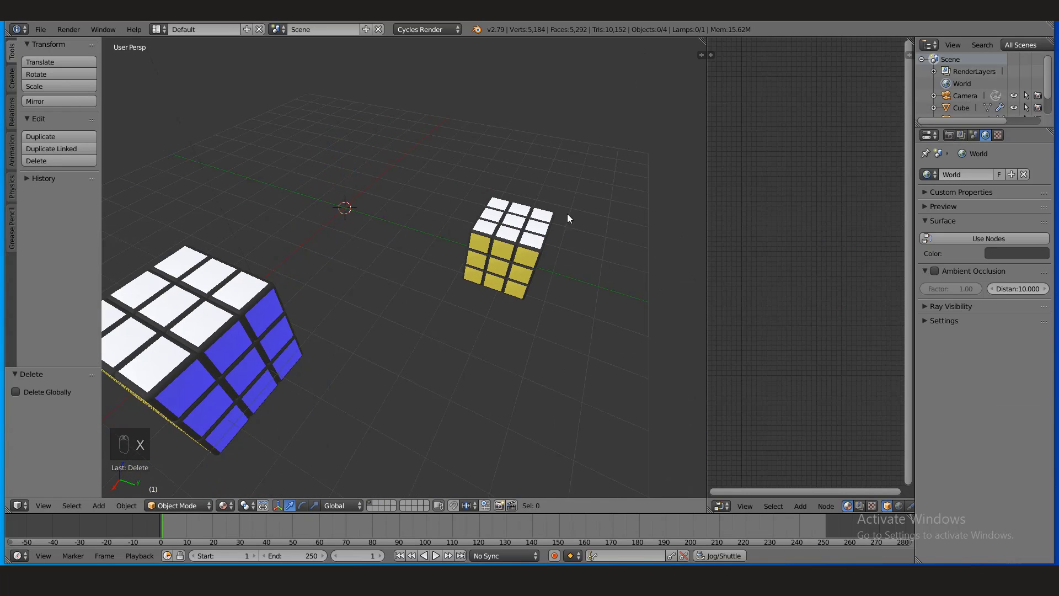
# Delete the large appended Rubik's cube, leaving the duplicate of the linked cube in place
pyautogui.moveTo(567, 217); pyautogui.dragTo(452, 247, button='middle')
pyautogui.rightClick(452, 247)
pyautogui.moveTo(506, 311); pyautogui.dragTo(390, 191, button='middle')
pyautogui.press('x')
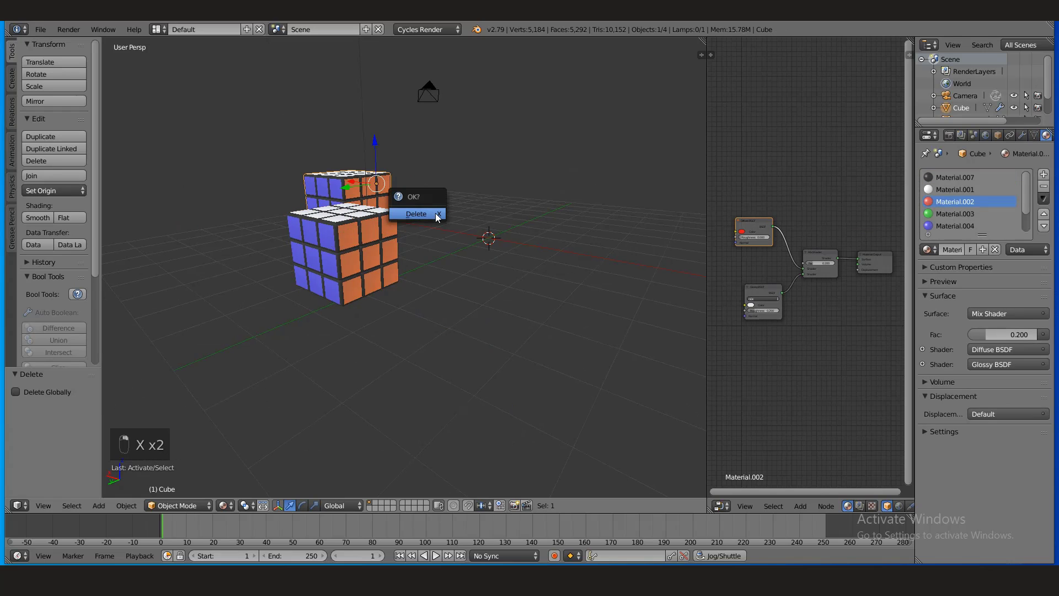
pyautogui.click(436, 213)
# Move the duplicate Rubik's cube along Y toward the 3D cursor and scale it up by about 1.602
pyautogui.moveTo(439, 218); pyautogui.dragTo(385, 238, button='middle')
pyautogui.rightClick(359, 233)
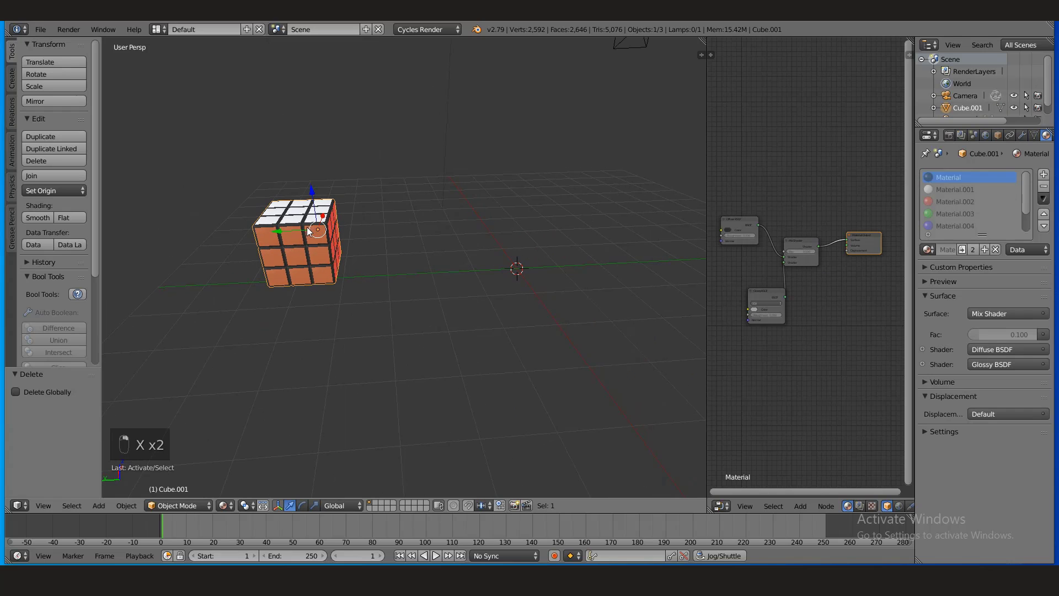
pyautogui.moveTo(307, 227); pyautogui.dragTo(481, 223)
pyautogui.moveTo(449, 285); pyautogui.dragTo(357, 249, button='middle')
pyautogui.press('s')
pyautogui.click(521, 173)
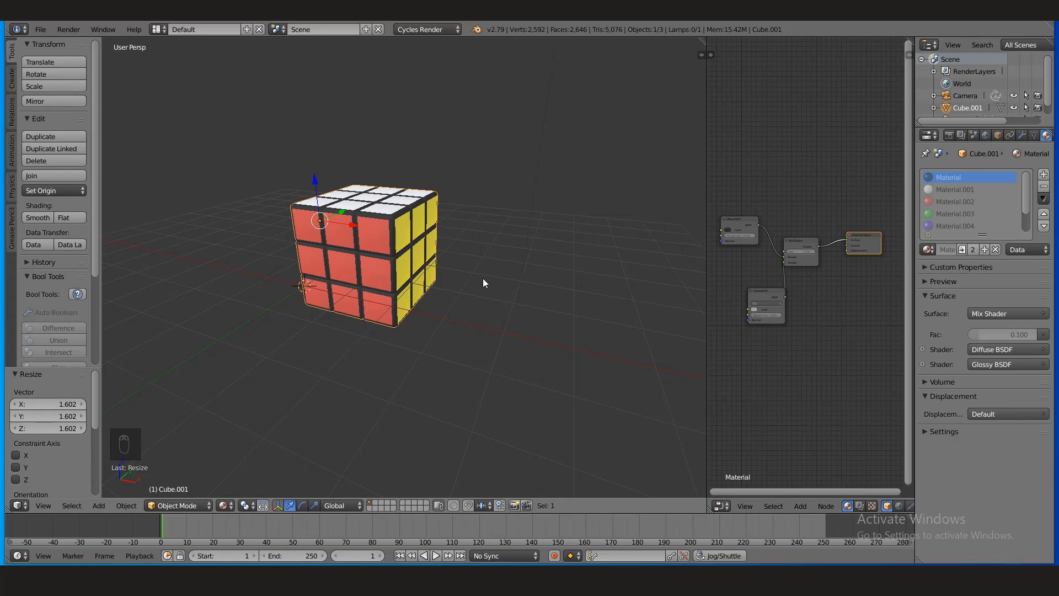
pyautogui.moveTo(483, 283); pyautogui.dragTo(451, 284, button='middle')
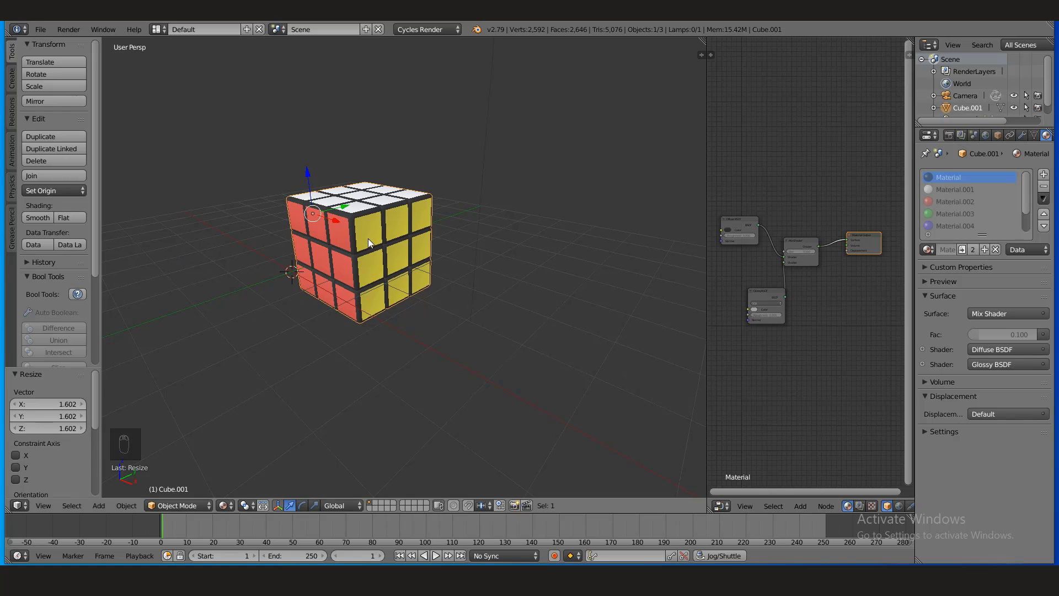
# Make the cube's black base material local and slightly adjust the brightness of its diffuse colour
pyautogui.click(964, 247)
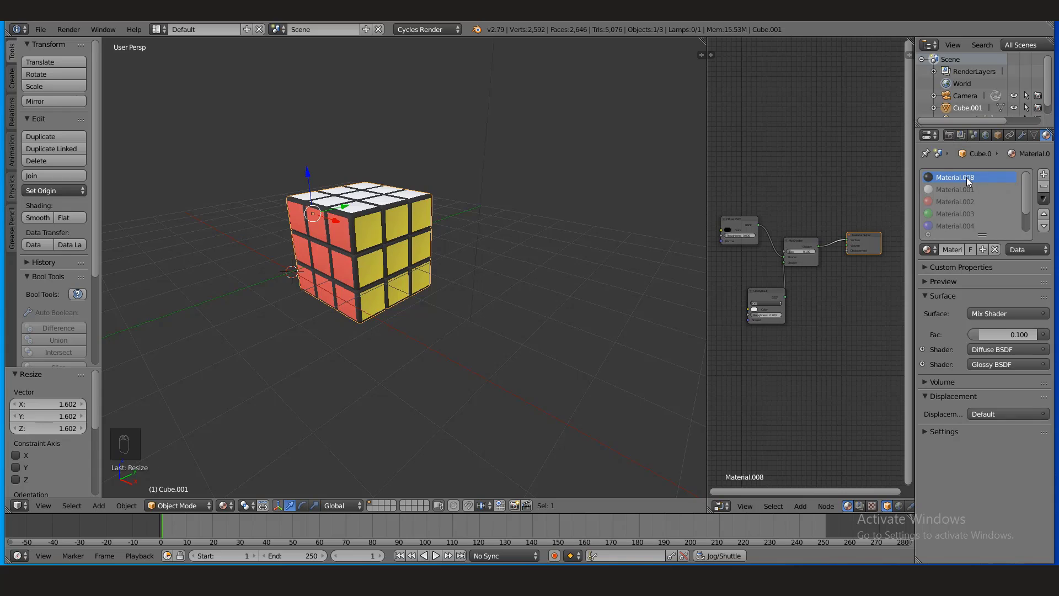
pyautogui.click(729, 231)
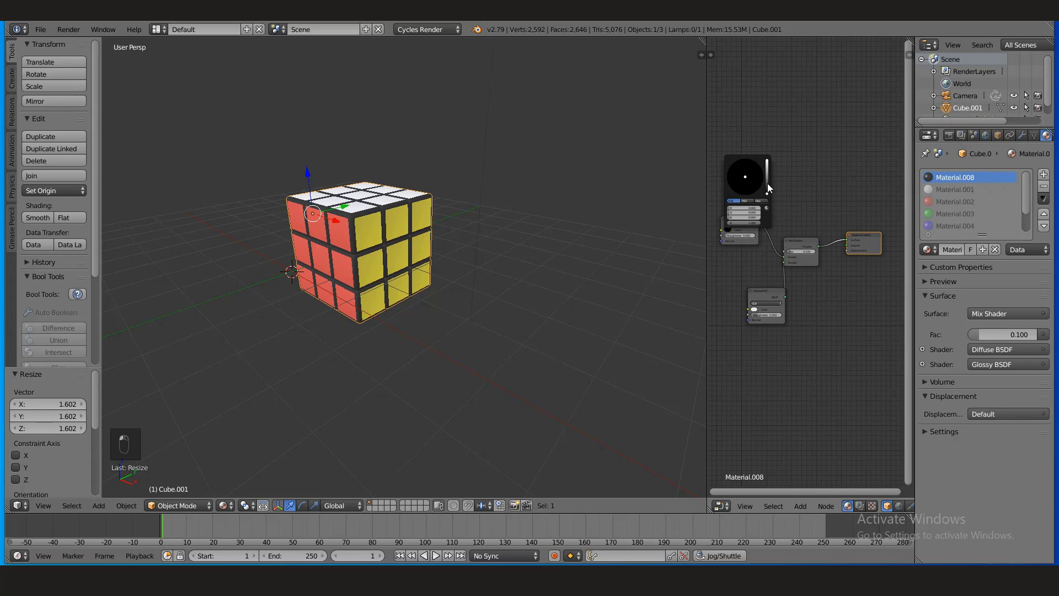
pyautogui.moveTo(767, 193)
pyautogui.mouseDown()
pyautogui.moveTo(767, 172)
pyautogui.moveTo(767, 194)
pyautogui.mouseUp()
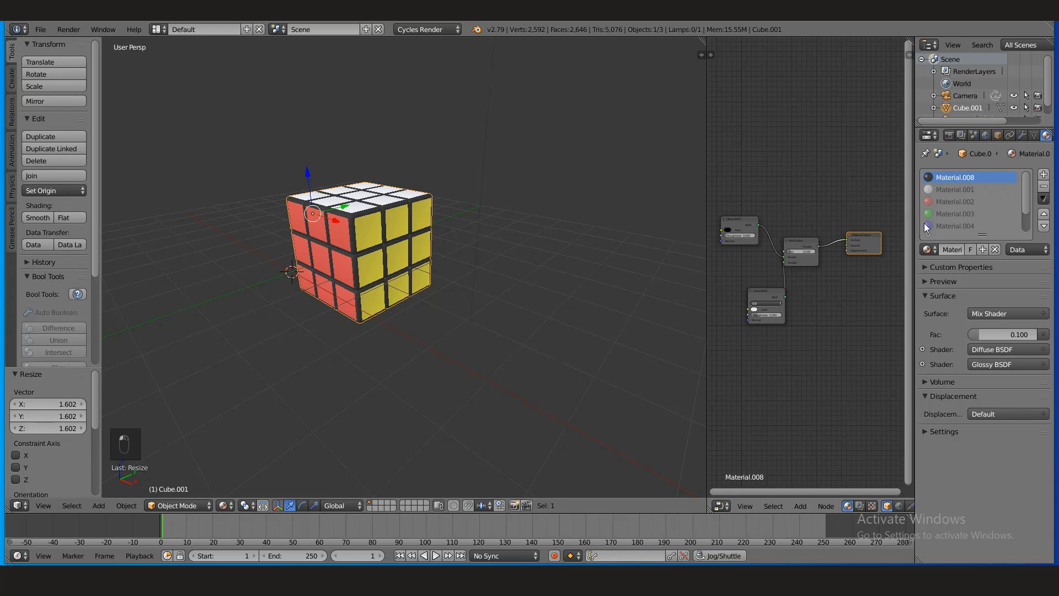
# Make the cube's linked white, red, green and blue materials local
pyautogui.click(944, 192)
pyautogui.click(966, 248)
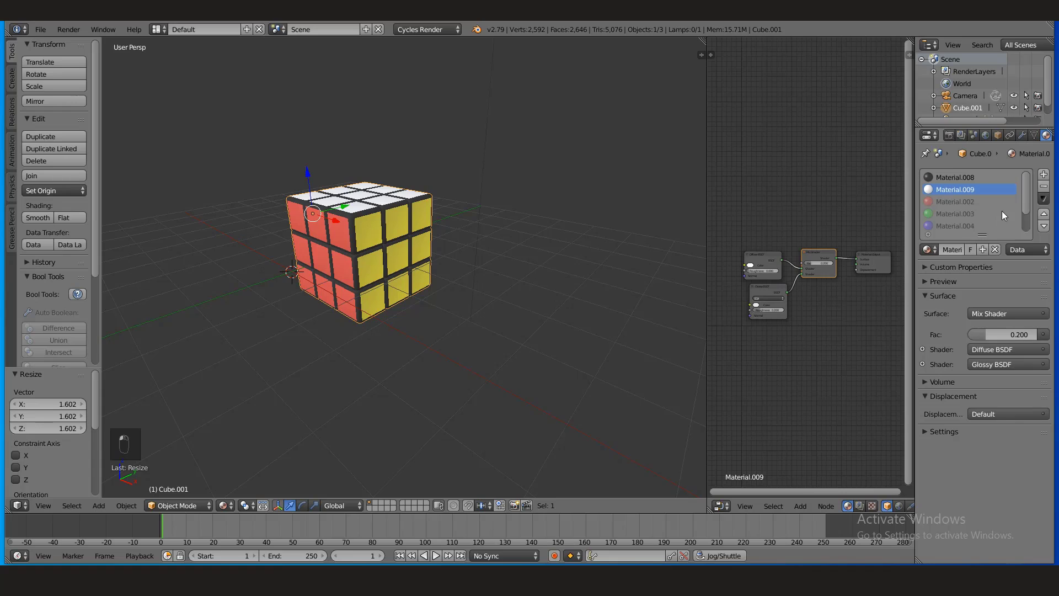
pyautogui.click(966, 201)
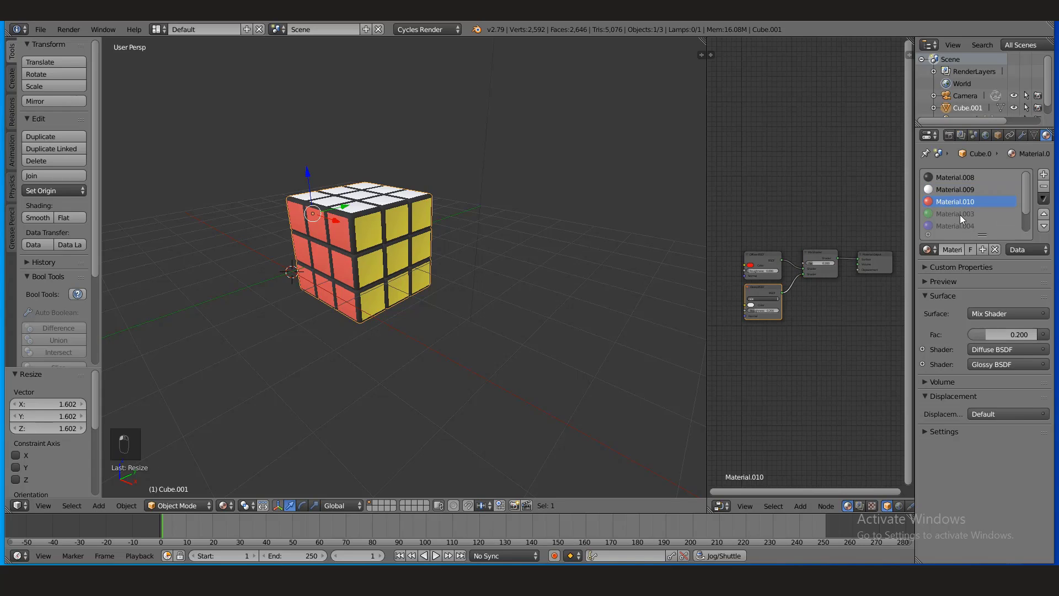
pyautogui.click(961, 214)
pyautogui.click(962, 248)
pyautogui.click(963, 227)
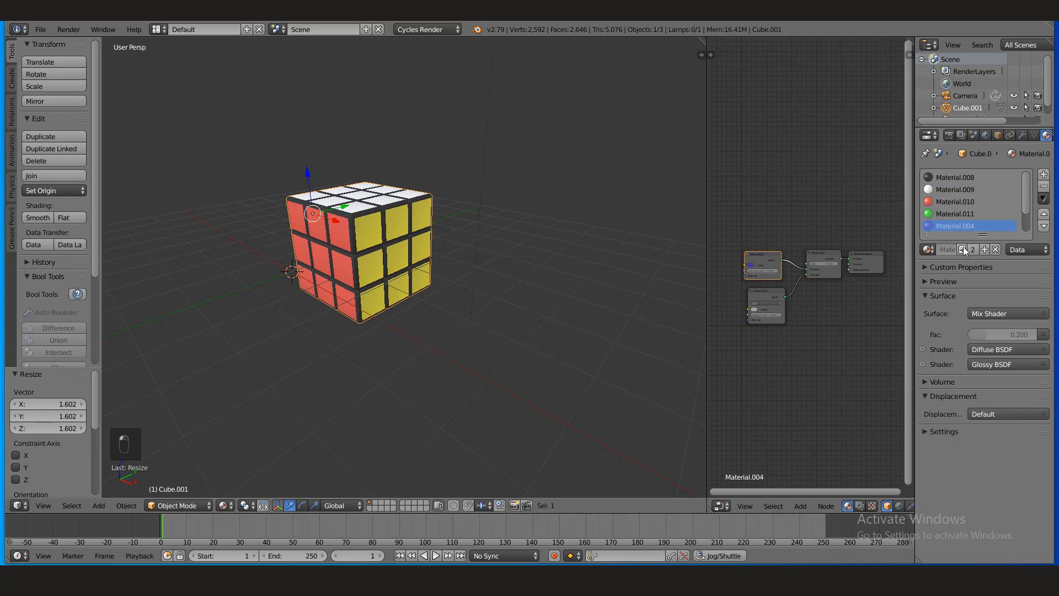
pyautogui.click(964, 247)
# Make the cube's remaining linked yellow and orange materials local
pyautogui.moveTo(1022, 207); pyautogui.dragTo(1027, 223)
pyautogui.click(969, 213)
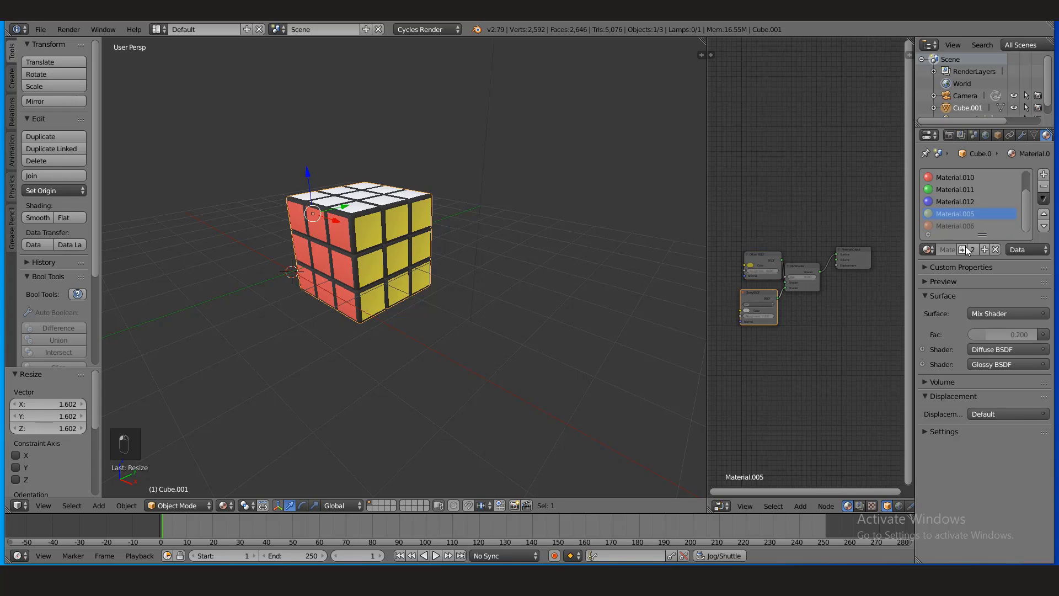
pyautogui.click(964, 250)
pyautogui.click(966, 226)
pyautogui.click(965, 249)
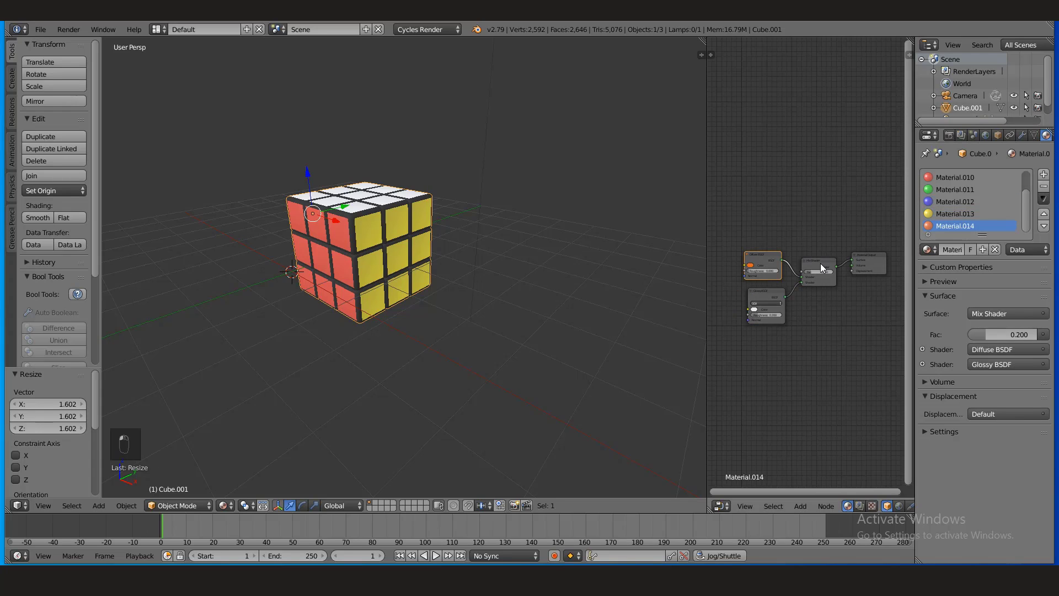
# Change the diffuse colour of the local red material, Material.010, to turquoise
pyautogui.click(935, 177)
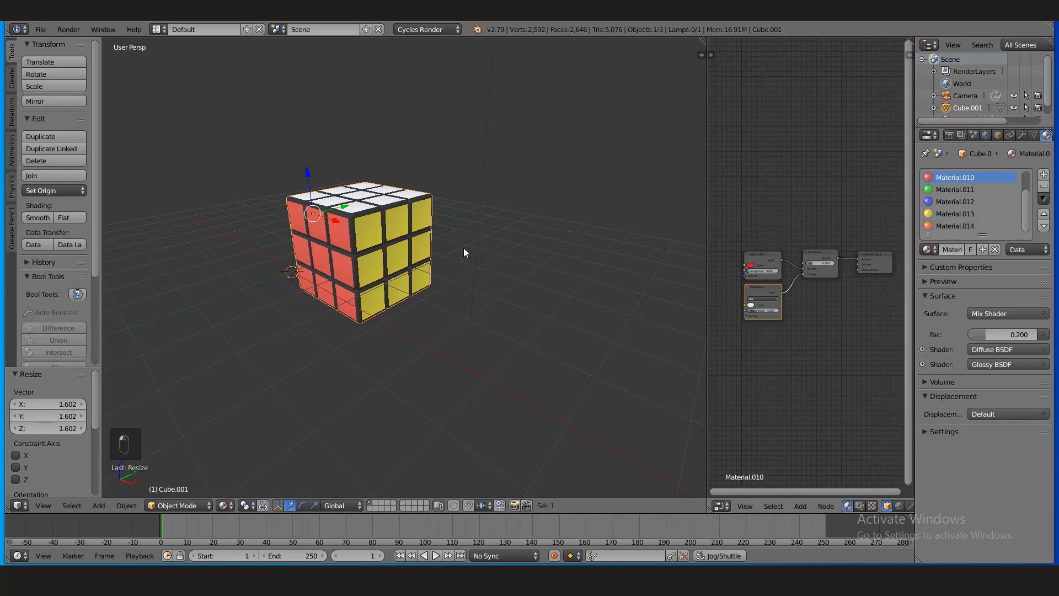
pyautogui.click(751, 267)
pyautogui.click(776, 213)
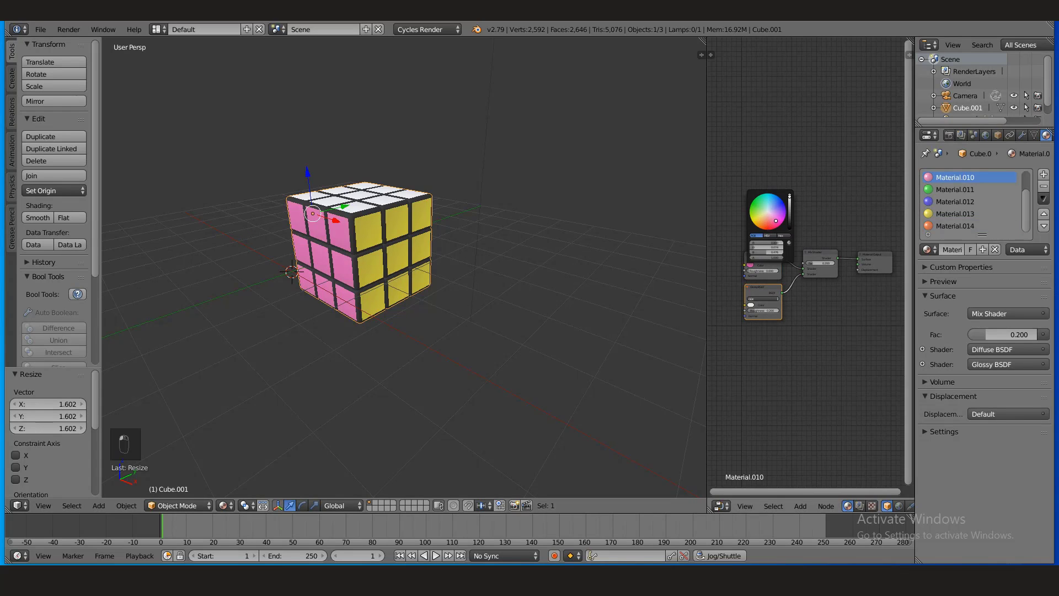
pyautogui.moveTo(776, 214); pyautogui.dragTo(765, 218)
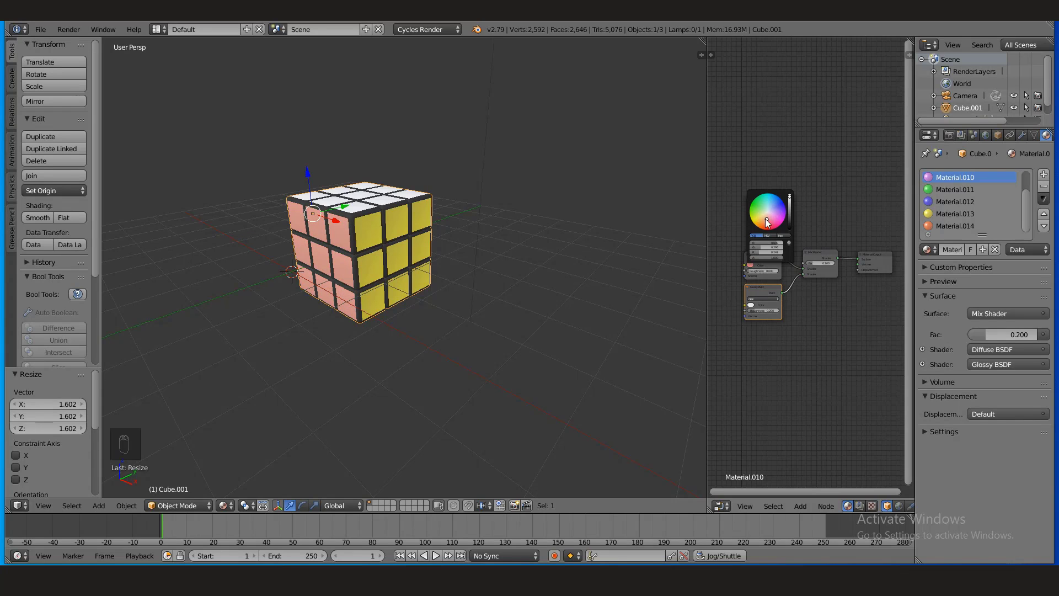
pyautogui.click(758, 266)
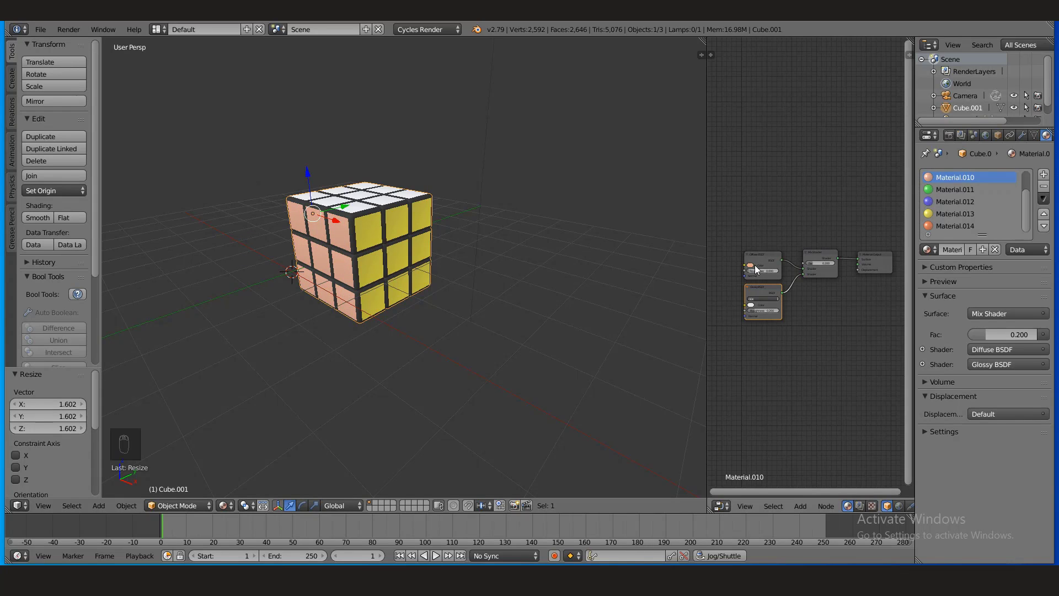
pyautogui.click(751, 265)
pyautogui.moveTo(771, 222); pyautogui.dragTo(763, 204)
# Move the cube up about 0.628 along Z, shift it along negative Y, and raise it by another 0.055
pyautogui.moveTo(258, 270); pyautogui.dragTo(386, 190, button='middle')
pyautogui.moveTo(394, 162); pyautogui.dragTo(401, 131)
pyautogui.moveTo(482, 243); pyautogui.dragTo(343, 224, button='middle')
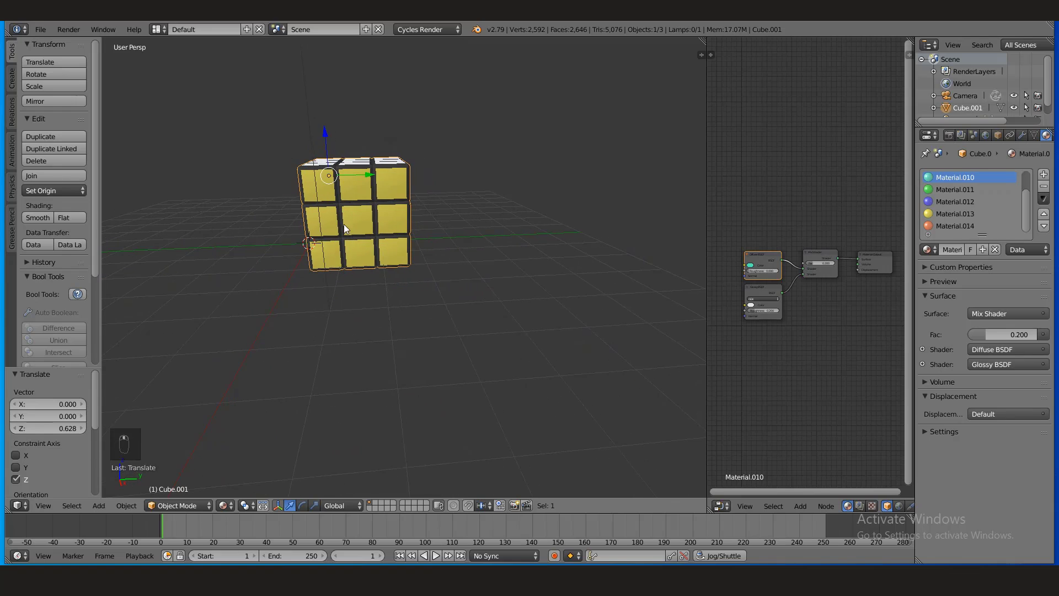
pyautogui.moveTo(368, 173); pyautogui.dragTo(334, 173)
pyautogui.moveTo(333, 174); pyautogui.dragTo(412, 219, button='middle')
pyautogui.moveTo(402, 181); pyautogui.dragTo(403, 177)
pyautogui.moveTo(476, 297); pyautogui.dragTo(419, 300, button='middle')
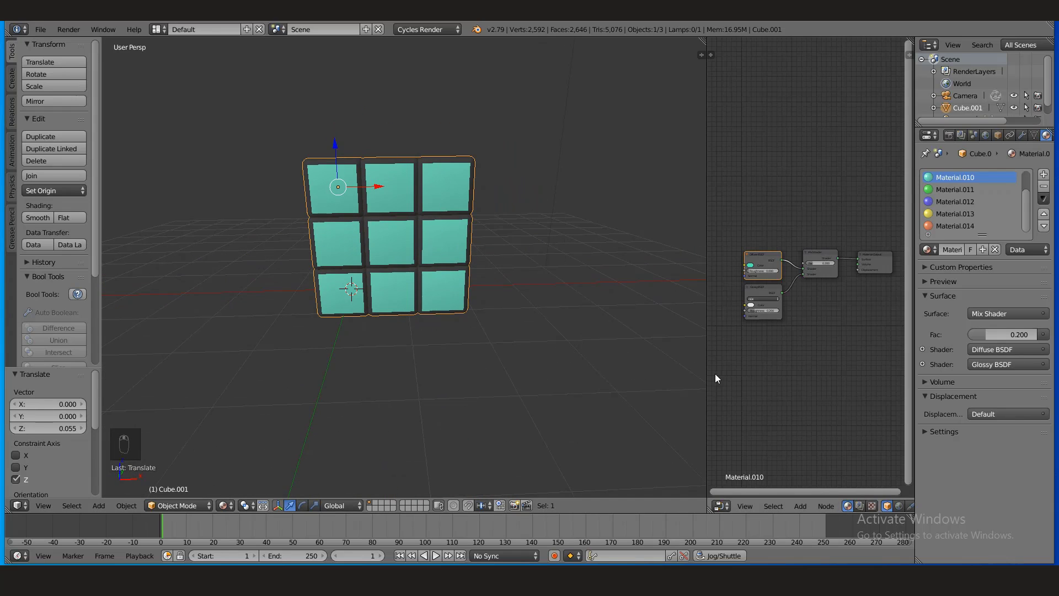
# Widen the node editor beside the 3D view and show the cube from an angle above
pyautogui.moveTo(706, 324); pyautogui.dragTo(615, 325)
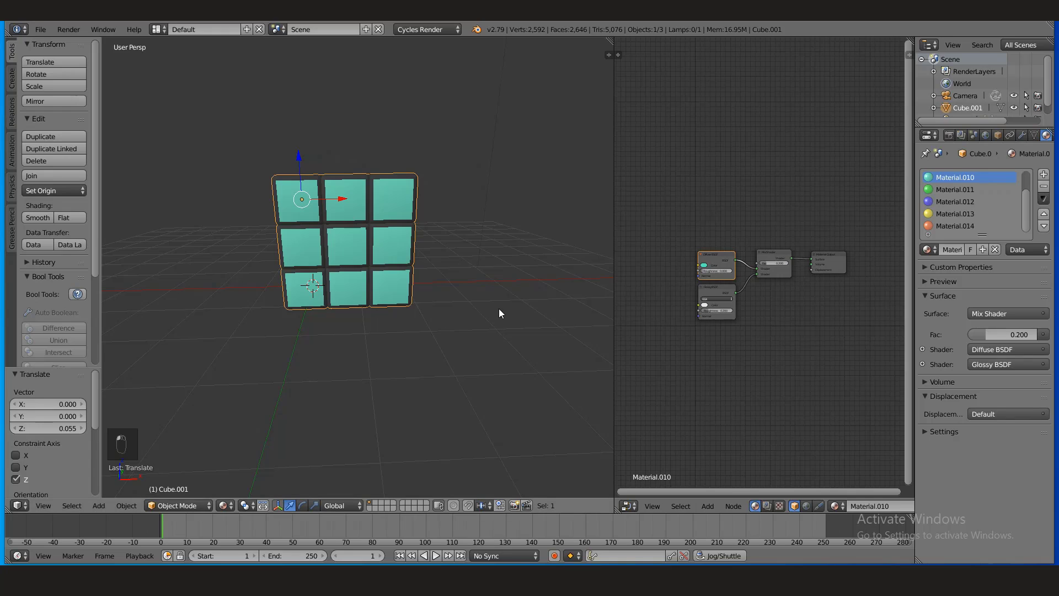
pyautogui.moveTo(499, 309); pyautogui.dragTo(478, 331, button='middle')
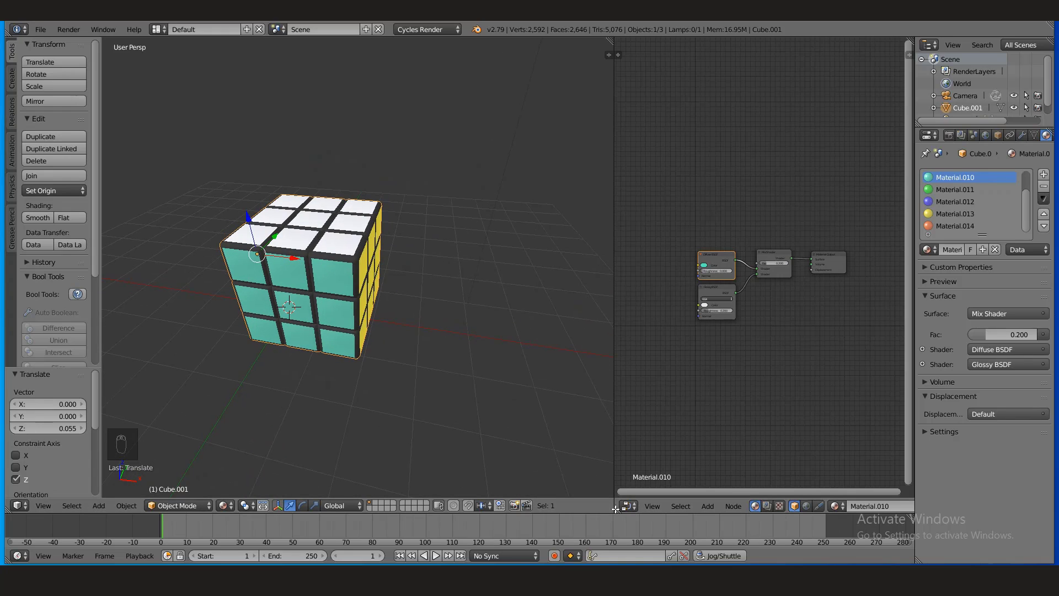